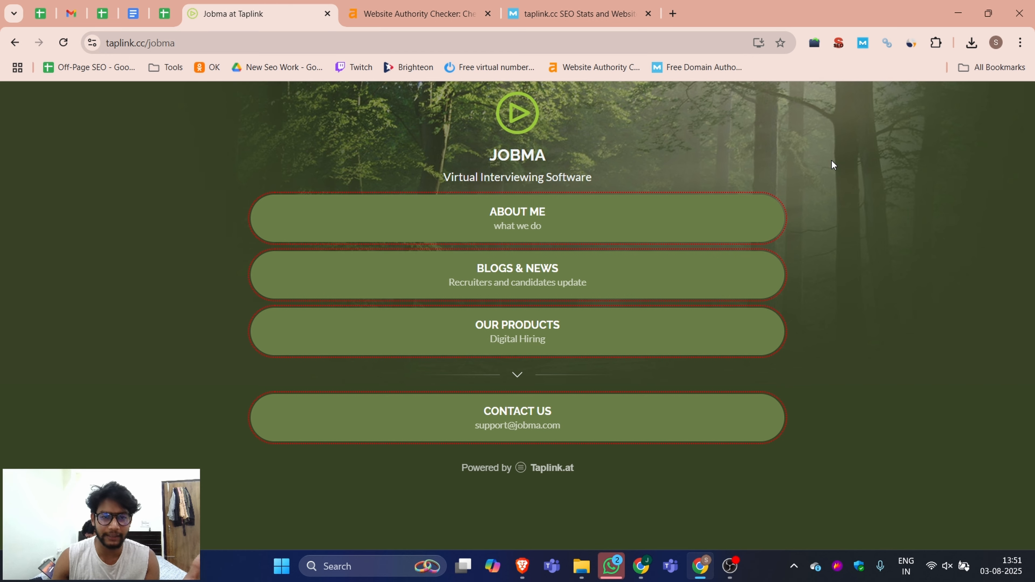
# Step: Compare taplink.cc's domain metrics across the Ahrefs and Moz authority checker tabs
pyautogui.click(382, 5)
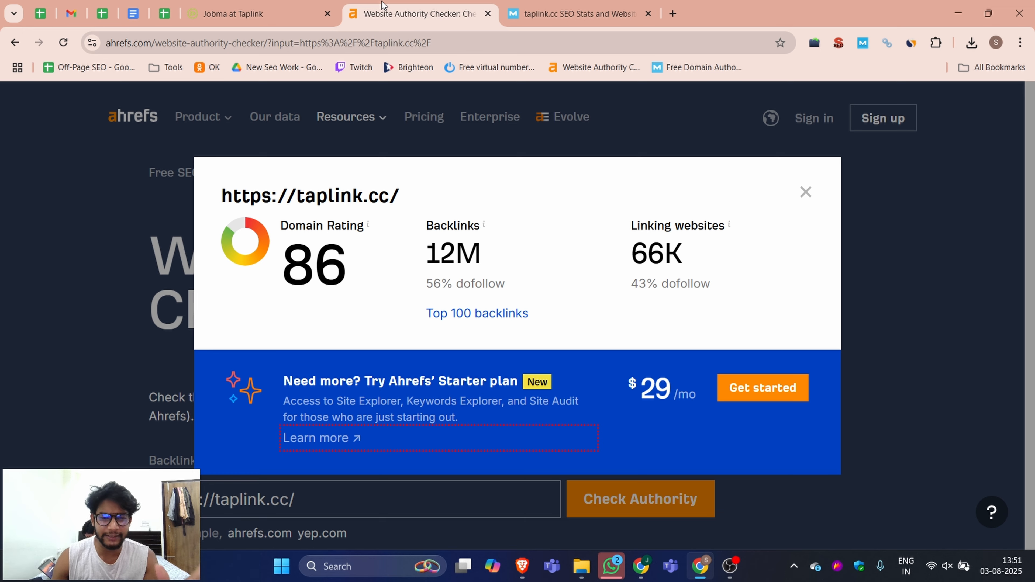
pyautogui.click(593, 4)
pyautogui.scroll(-4, 418, 289)
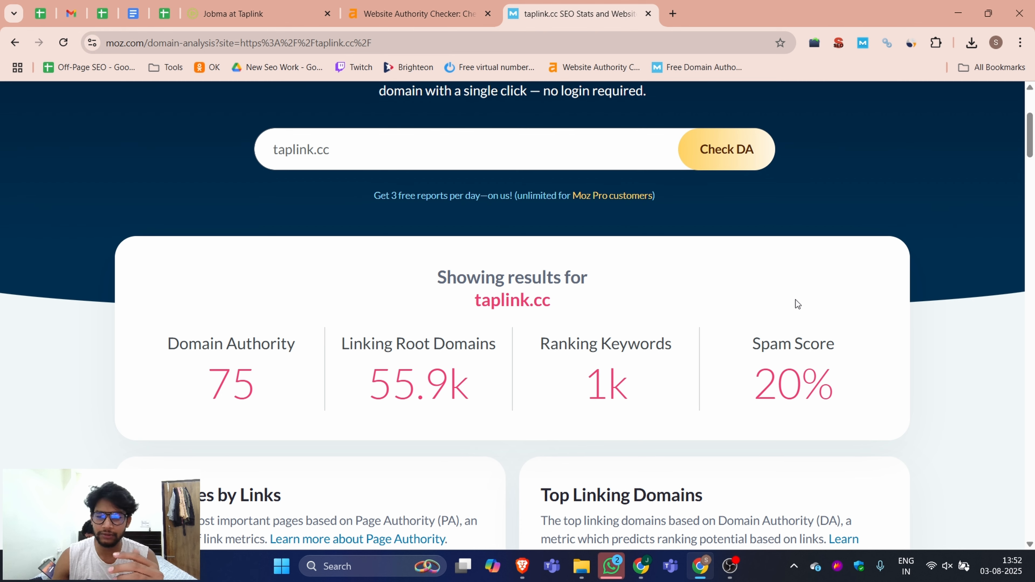
pyautogui.moveTo(748, 393); pyautogui.dragTo(833, 392)
pyautogui.click(279, 4)
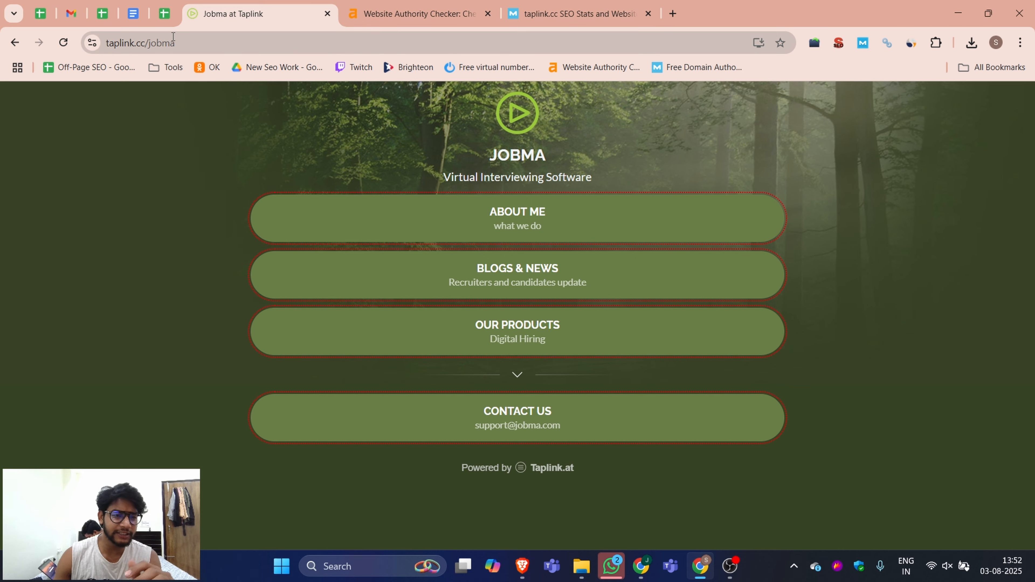
# Step: Open the taplink.cc home page and start creating a Taplink for free
pyautogui.moveTo(175, 43); pyautogui.dragTo(150, 39)
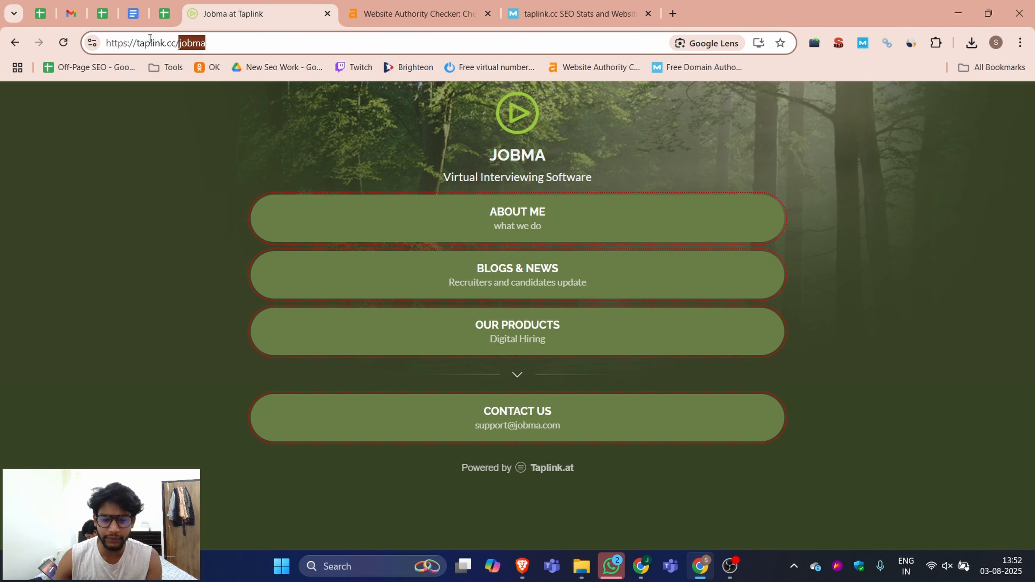
pyautogui.press('BackSpace')
pyautogui.press('Return')
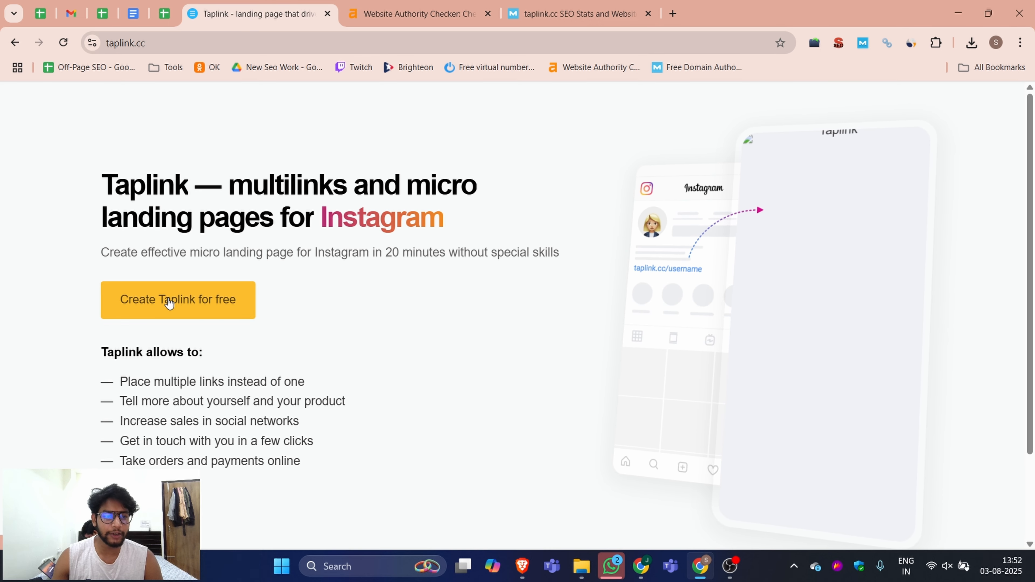
pyautogui.click(210, 303)
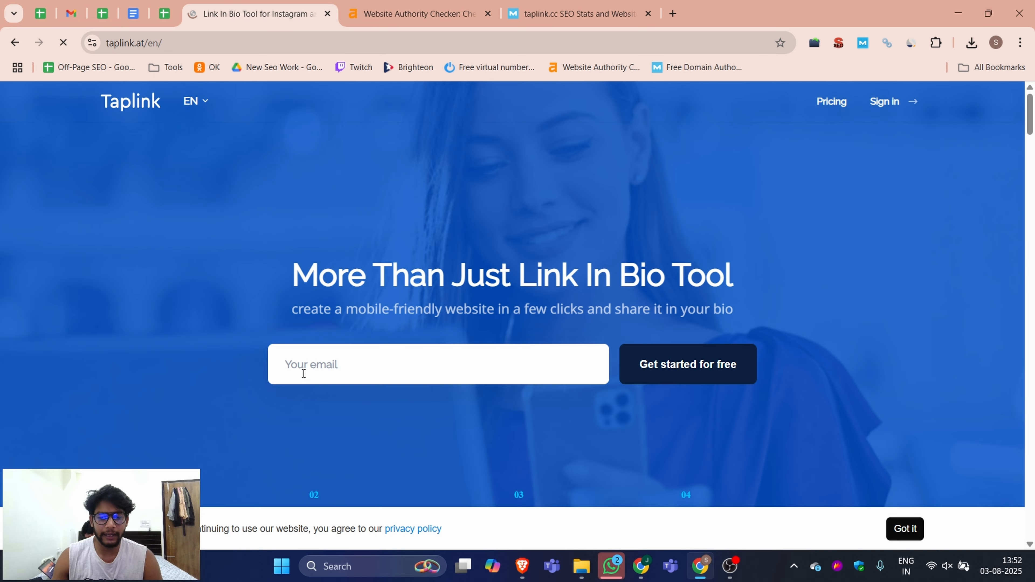
pyautogui.click(331, 364)
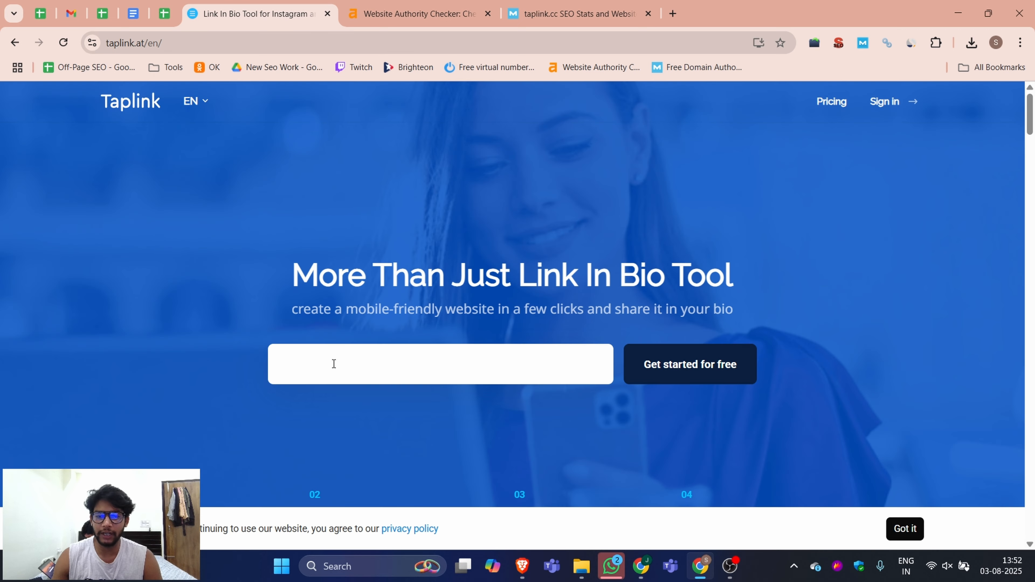
# Step: Paste the account e-mail address into the sign-up field and get started for free
pyautogui.click(71, 14)
pyautogui.hotkey('ctrl', 'v')
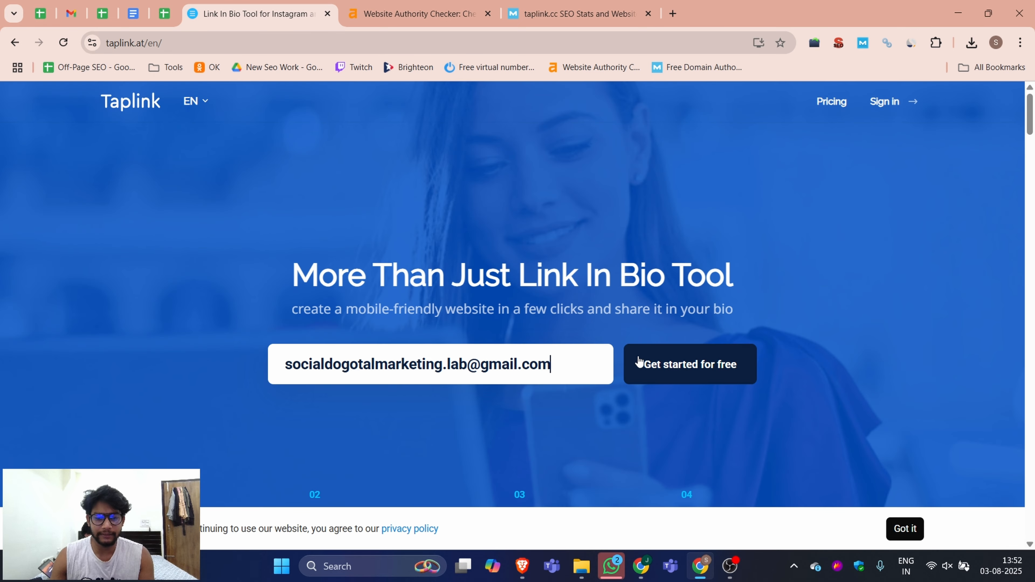
pyautogui.click(702, 371)
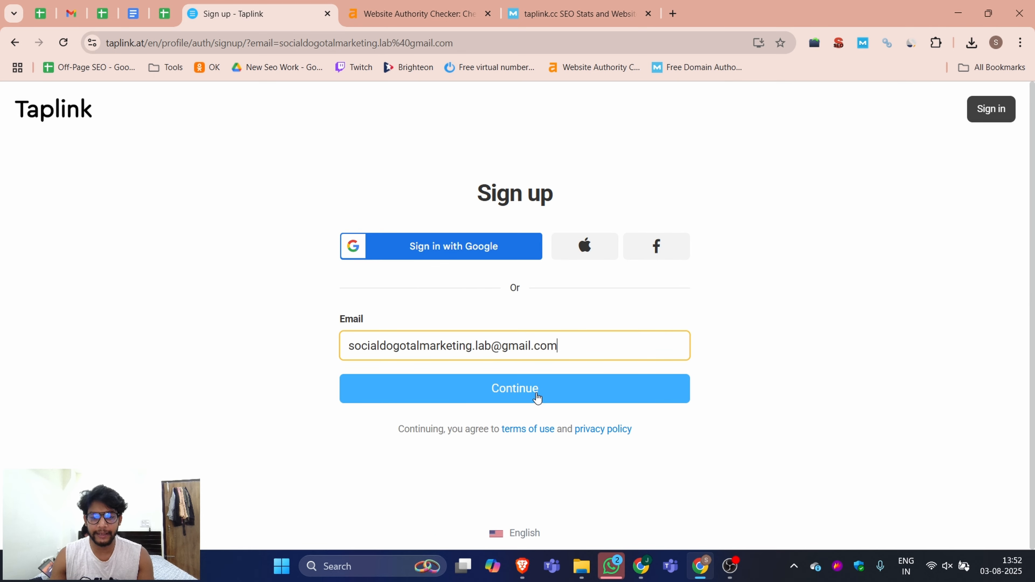
# Step: Complete sign-up by creating the account password, accepting the terms of service, and dismissing the saved-password notice
pyautogui.click(537, 399)
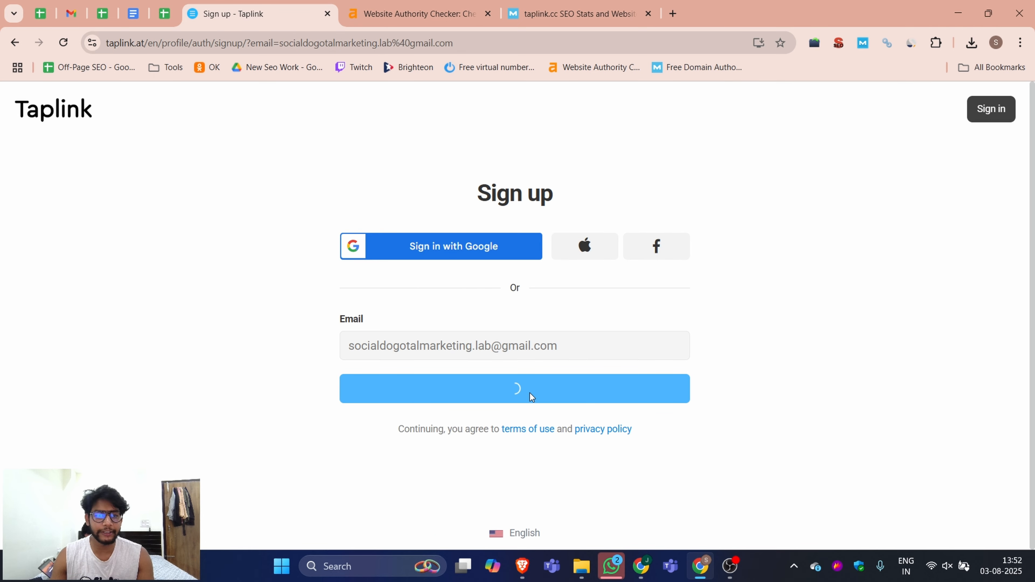
pyautogui.click(654, 398)
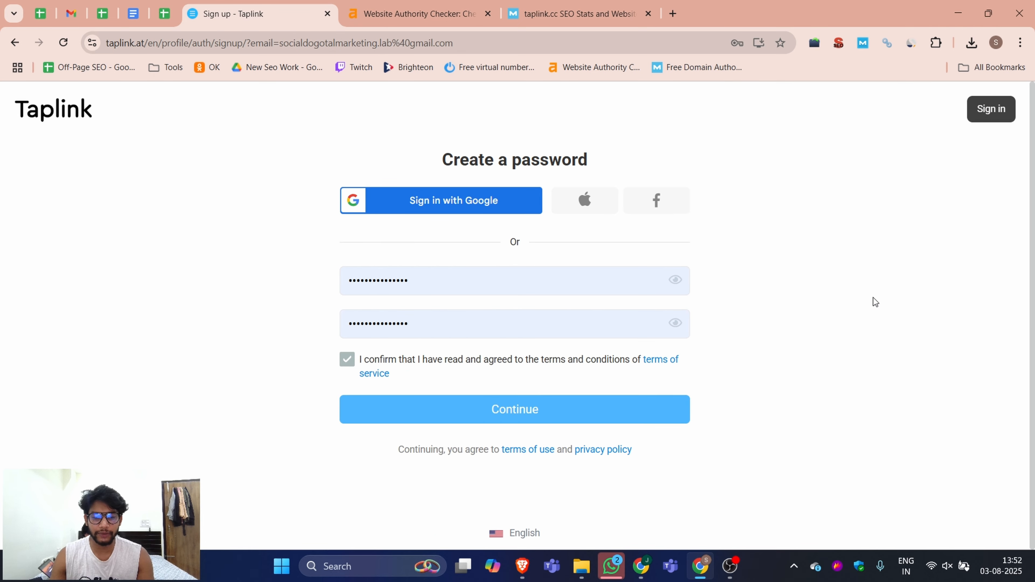
pyautogui.click(519, 412)
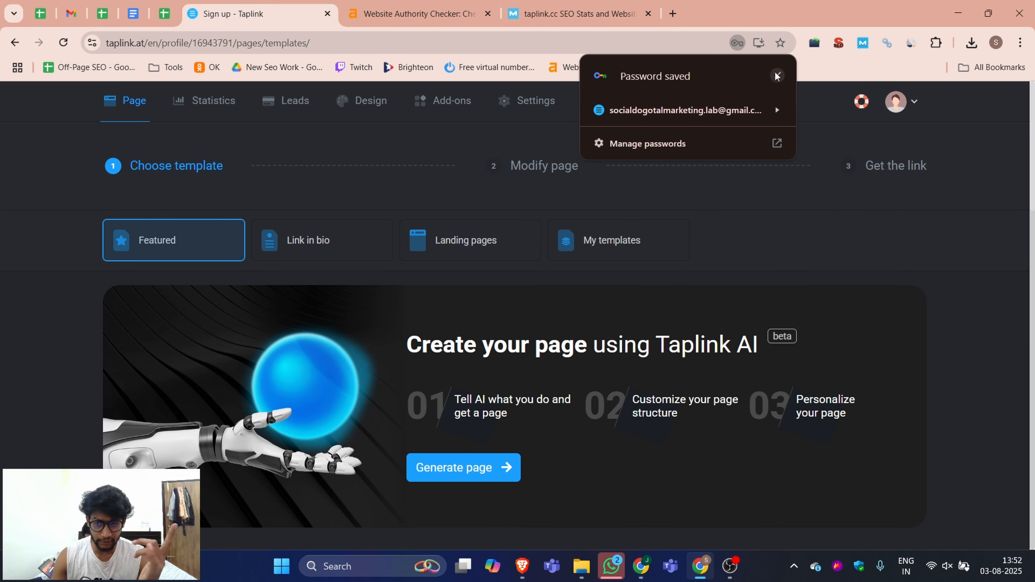
pyautogui.click(776, 74)
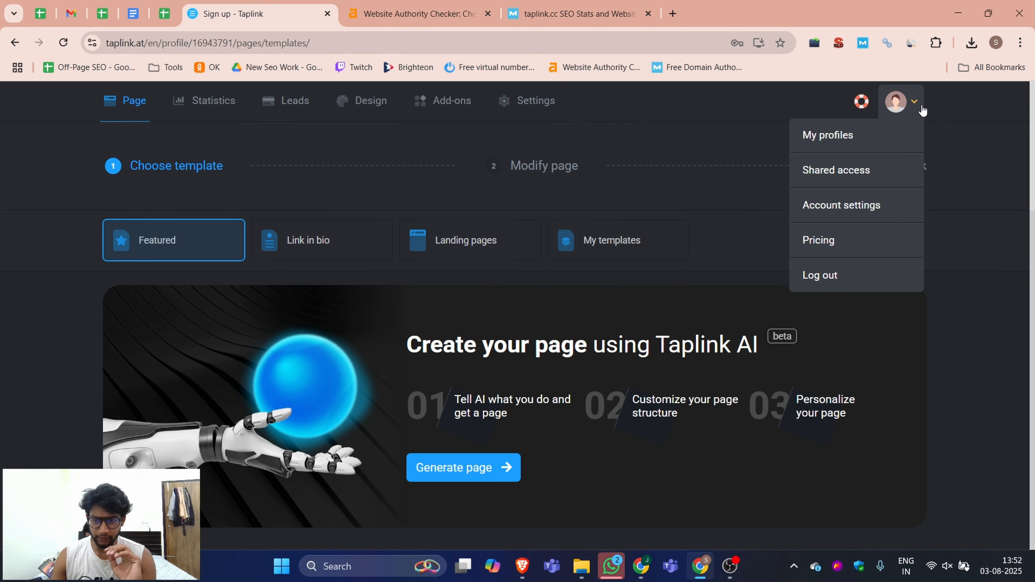
# Step: Browse the Link in bio template categories such as Business, Vector, Waves, Macro and Services
pyautogui.click(314, 252)
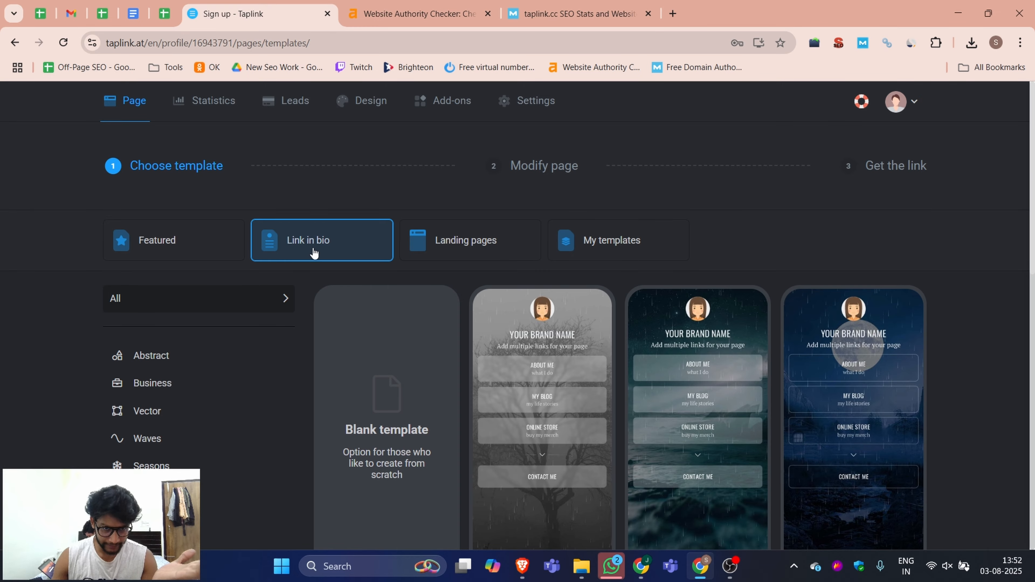
pyautogui.scroll(-10, 827, 402)
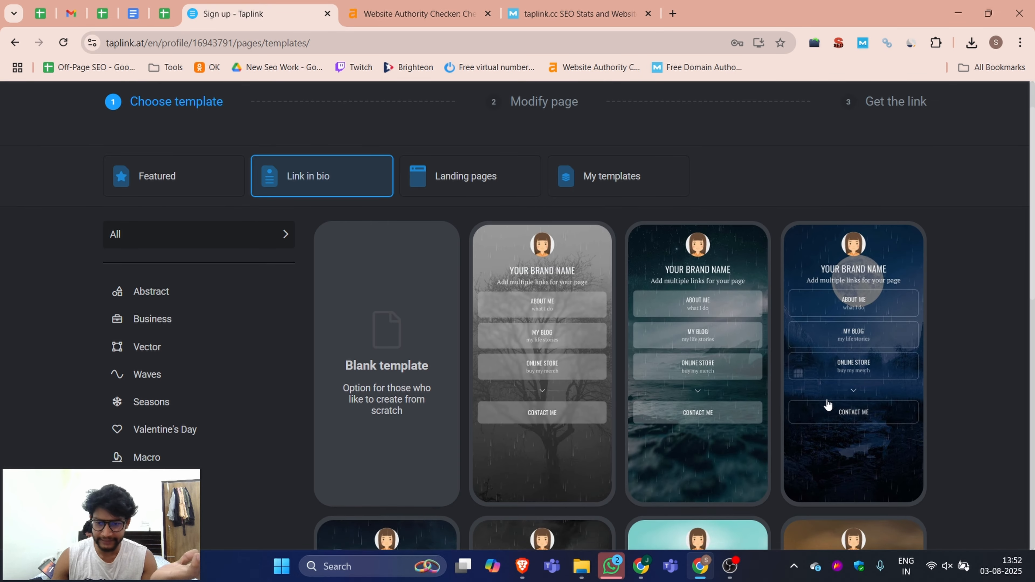
pyautogui.scroll(8, 613, 405)
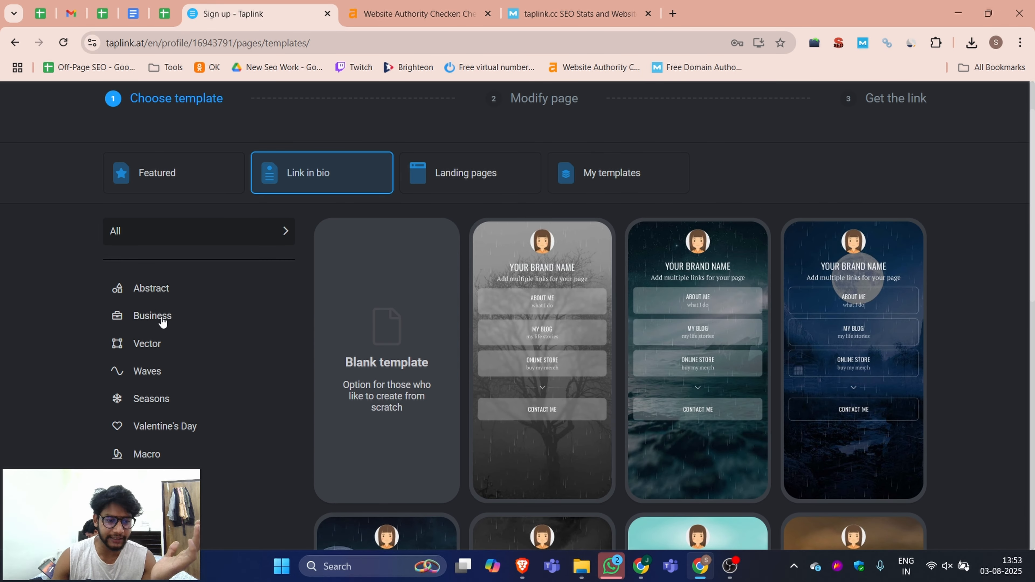
pyautogui.click(154, 324)
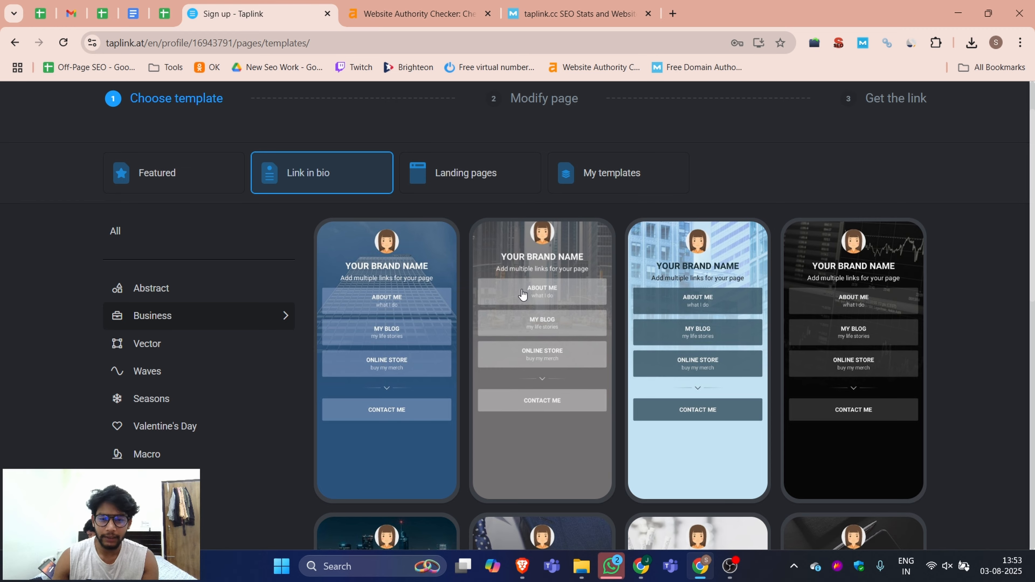
pyautogui.scroll(-9, 523, 295)
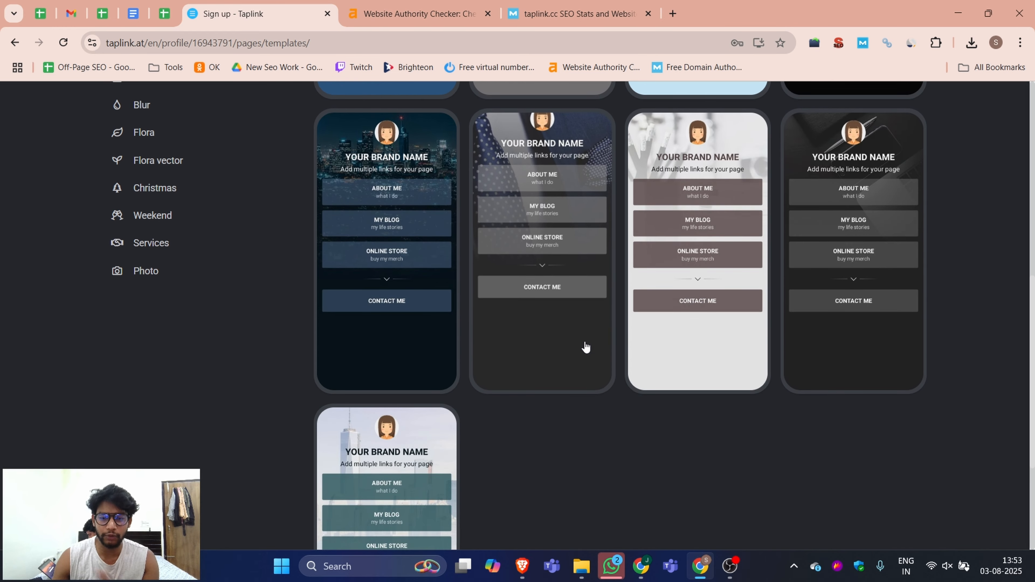
pyautogui.scroll(4, 559, 336)
pyautogui.scroll(3, 559, 337)
pyautogui.click(156, 277)
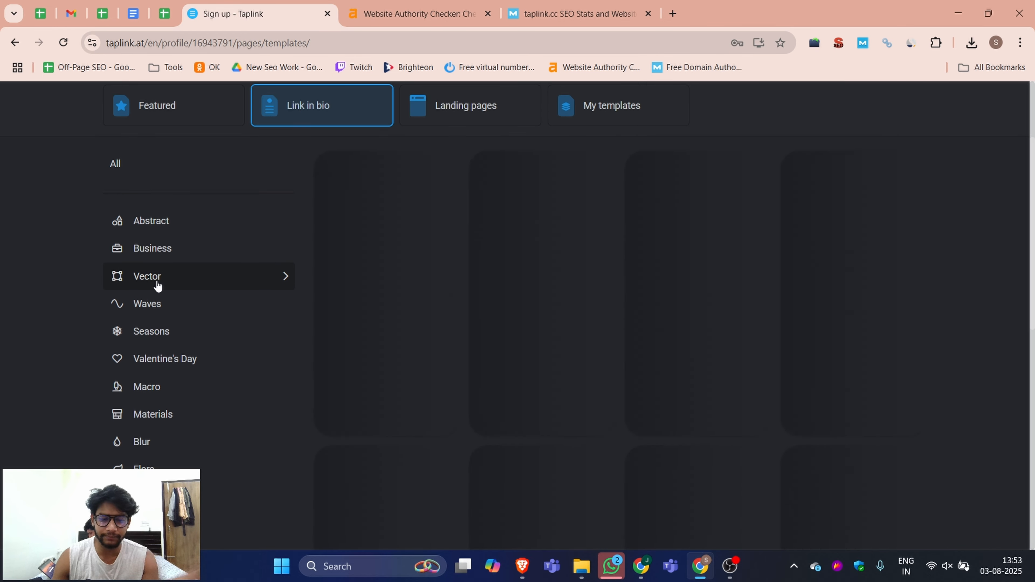
pyautogui.scroll(-8, 666, 296)
pyautogui.scroll(6, 666, 295)
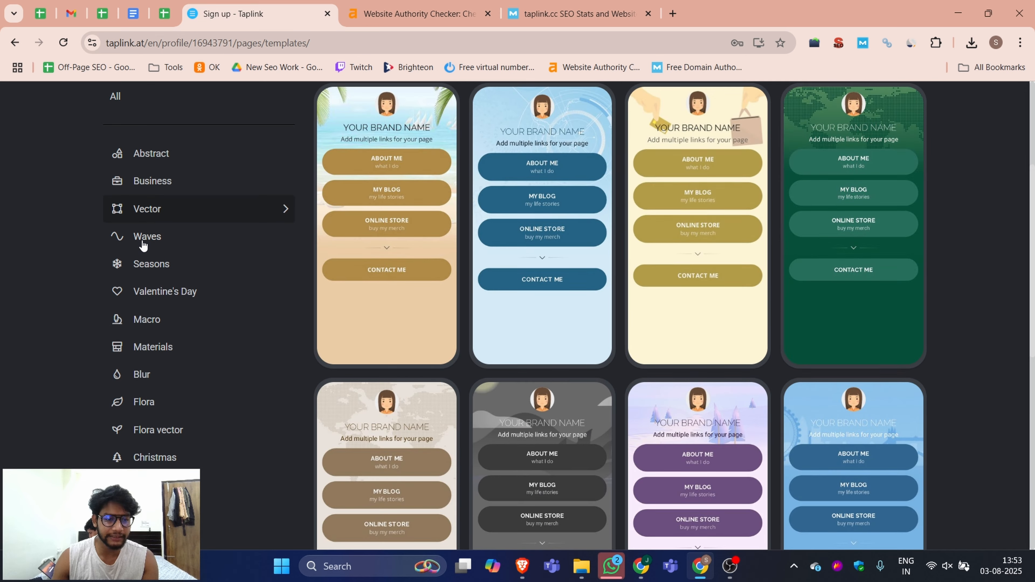
pyautogui.click(143, 241)
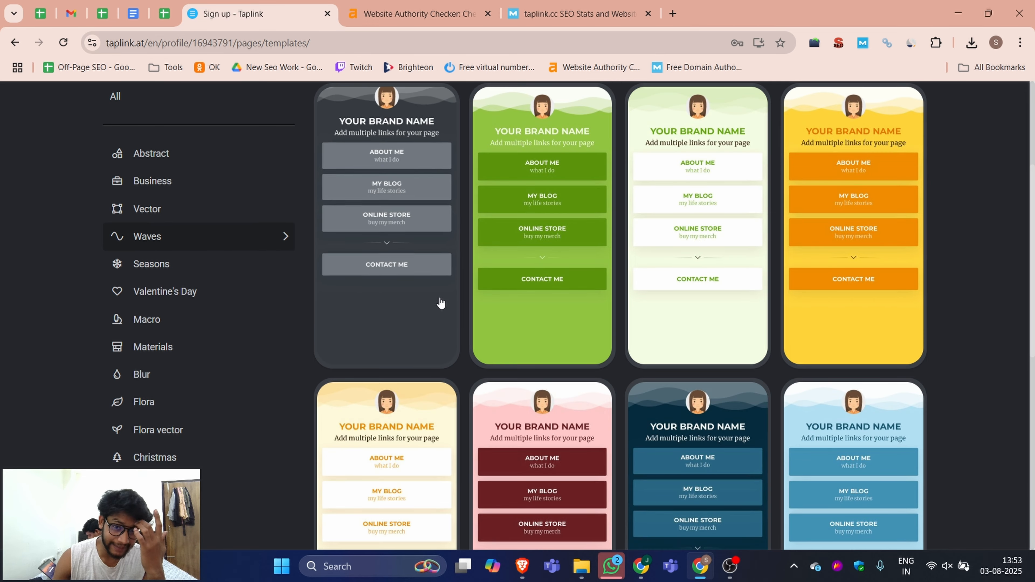
pyautogui.scroll(3, 606, 308)
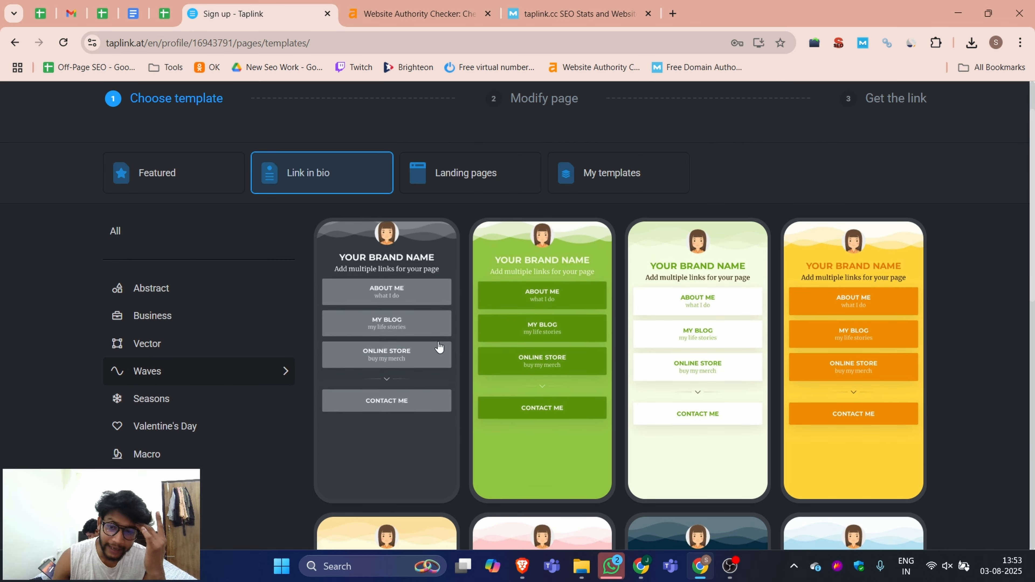
pyautogui.scroll(-3, 744, 354)
pyautogui.scroll(-3, 746, 356)
pyautogui.click(141, 191)
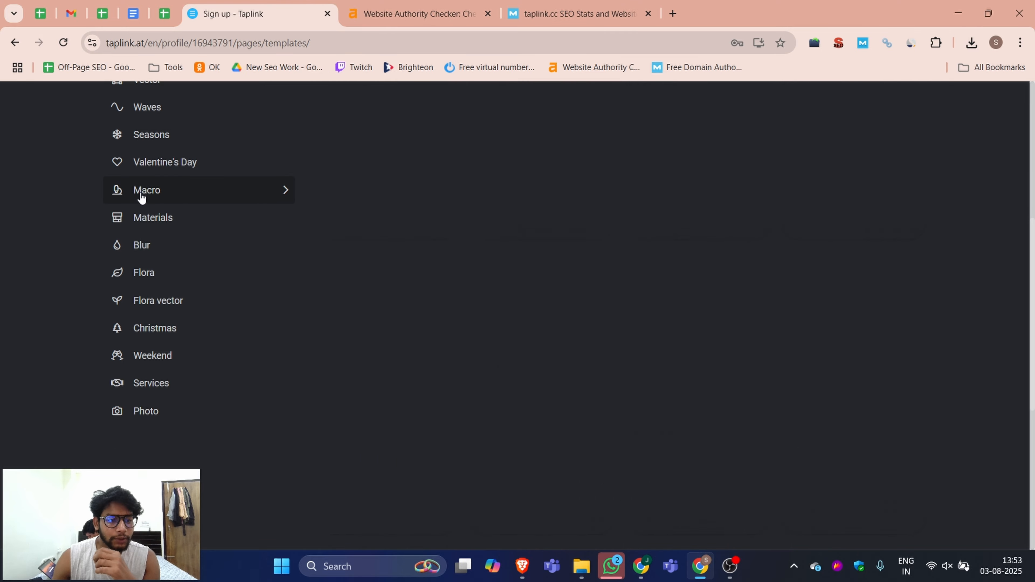
pyautogui.scroll(5, 227, 281)
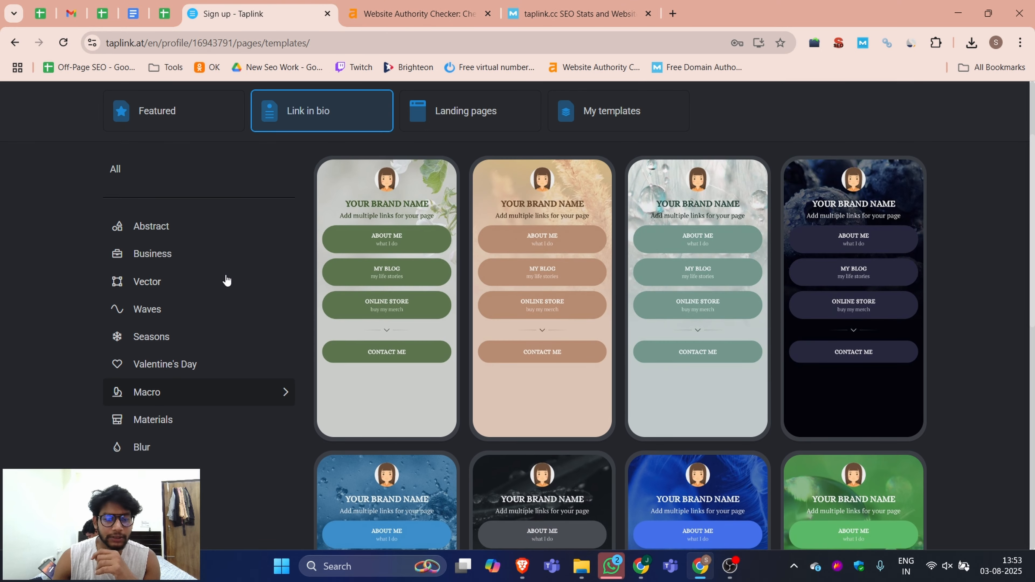
pyautogui.click(151, 343)
pyautogui.scroll(-5, 282, 326)
pyautogui.click(281, 351)
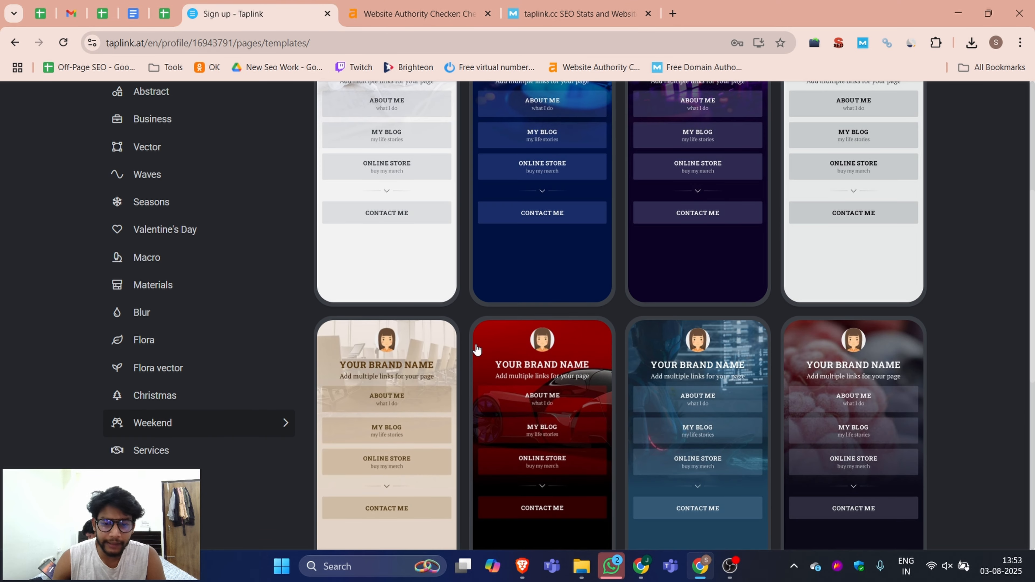
pyautogui.click(151, 451)
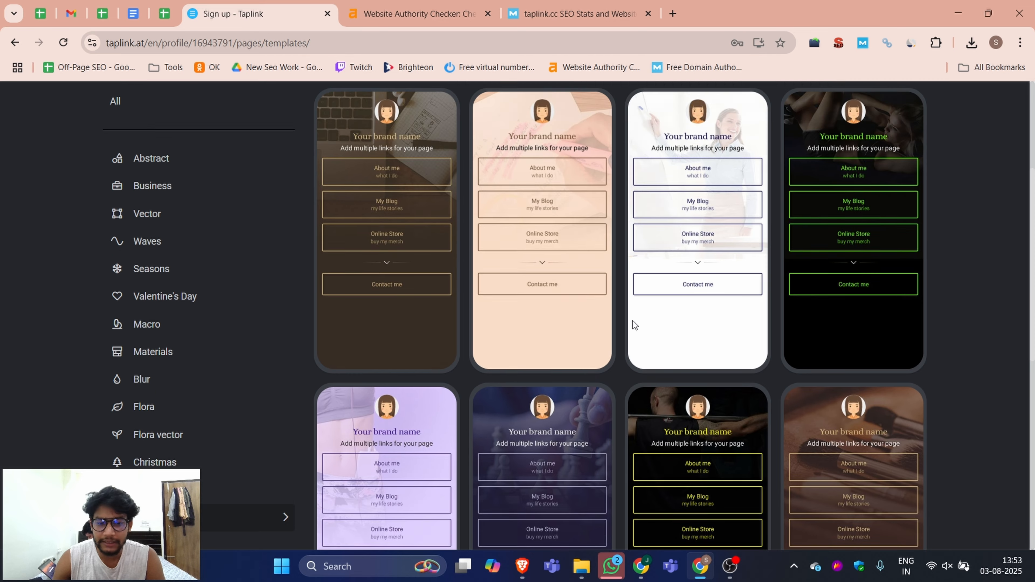
pyautogui.scroll(-6, 630, 325)
pyautogui.scroll(-3, 630, 324)
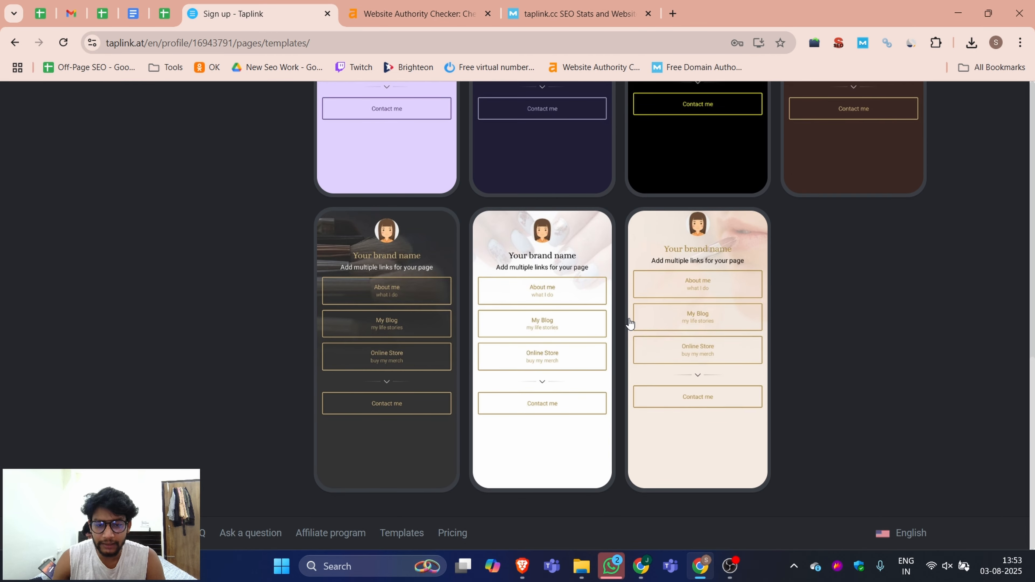
pyautogui.scroll(10, 630, 324)
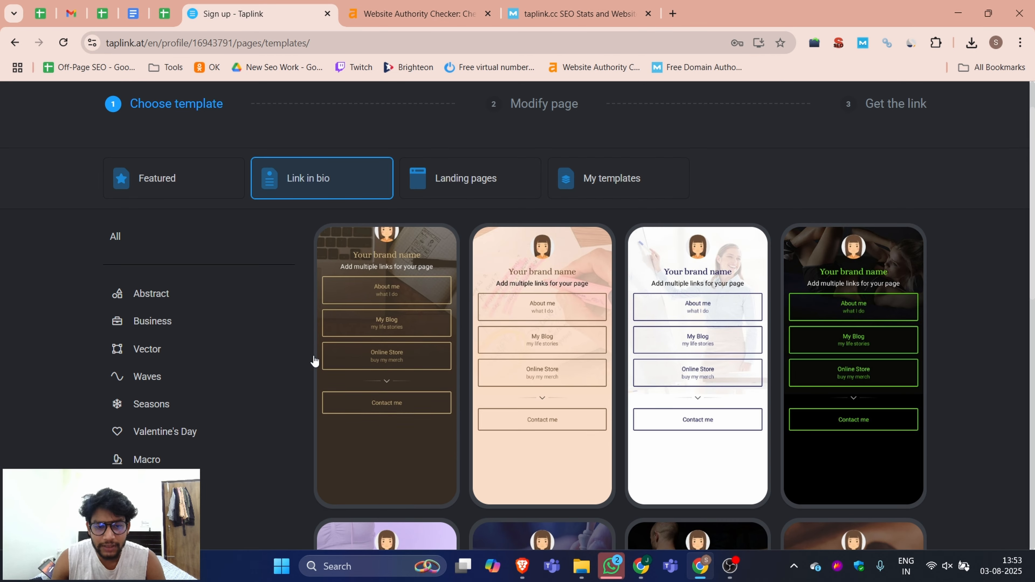
# Step: Choose the first Services template with the laptop-and-notebook background
pyautogui.click(365, 465)
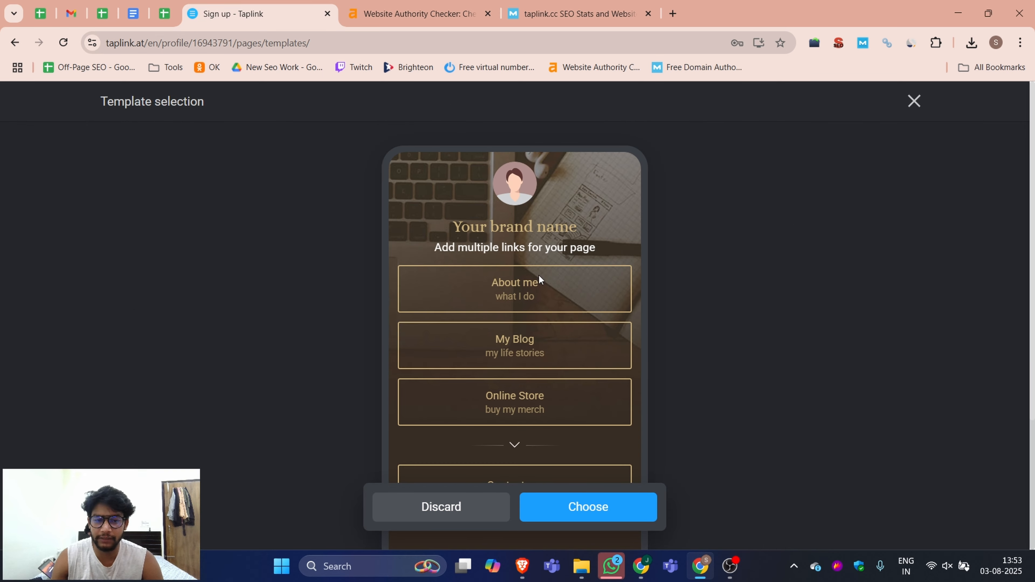
pyautogui.click(588, 508)
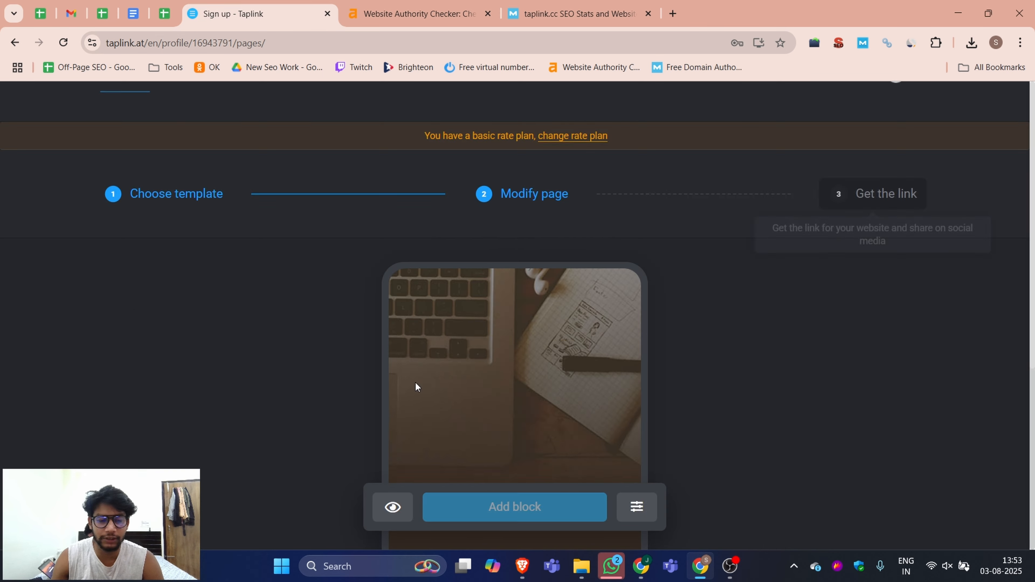
# Step: Open the Services template in the page editor and upload dml.png from Downloads as the profile avatar, saving the change
pyautogui.click(693, 325)
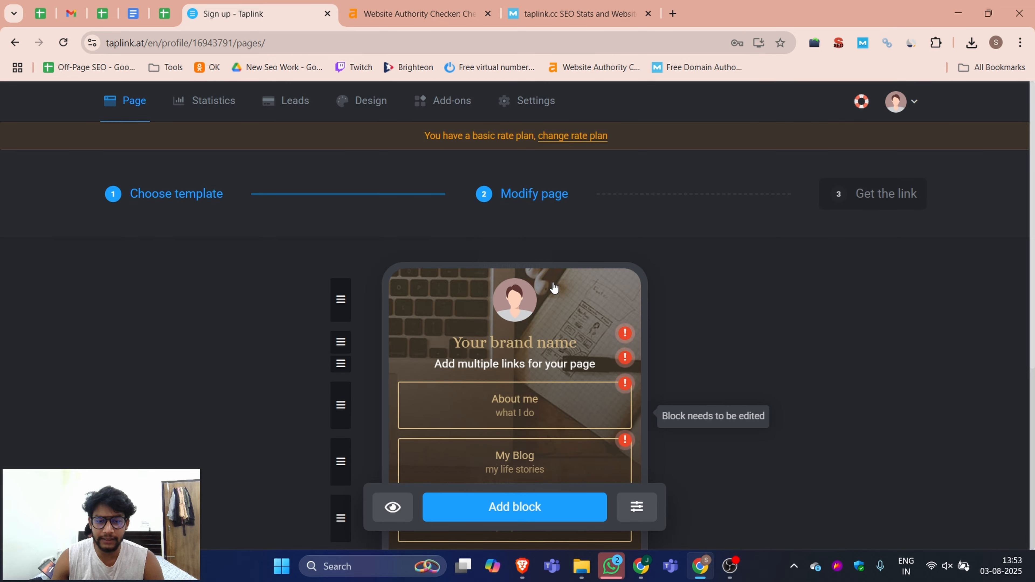
pyautogui.scroll(-5, 856, 271)
pyautogui.scroll(5, 679, 298)
pyautogui.scroll(-3, 640, 301)
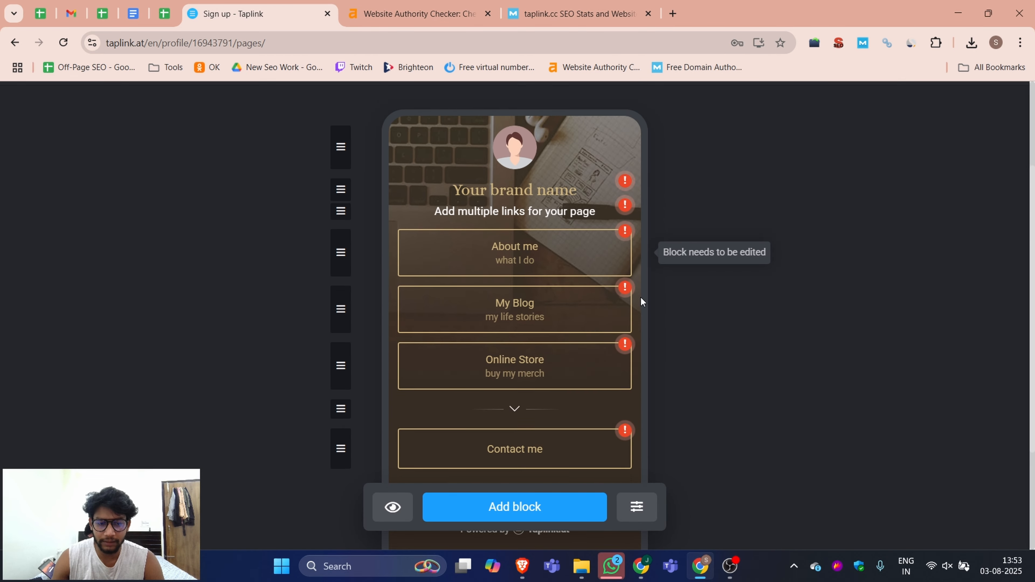
pyautogui.scroll(3, 549, 273)
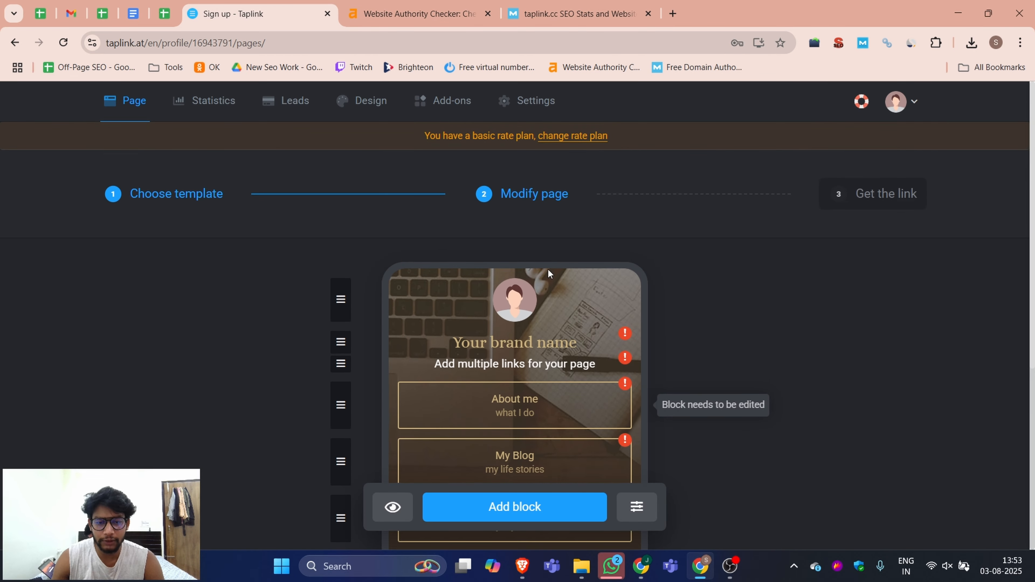
pyautogui.click(520, 305)
pyautogui.scroll(-3, 725, 346)
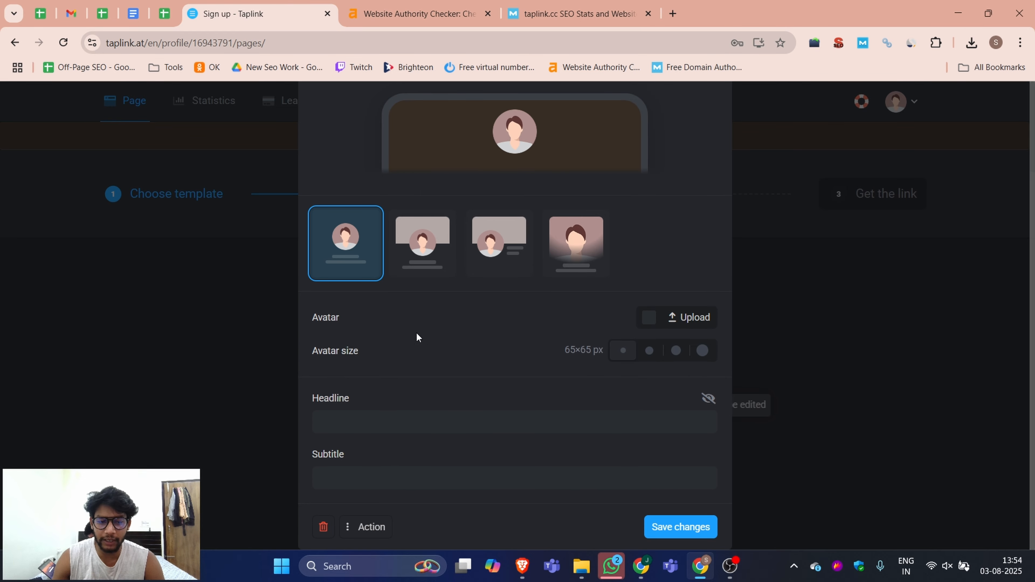
pyautogui.click(692, 318)
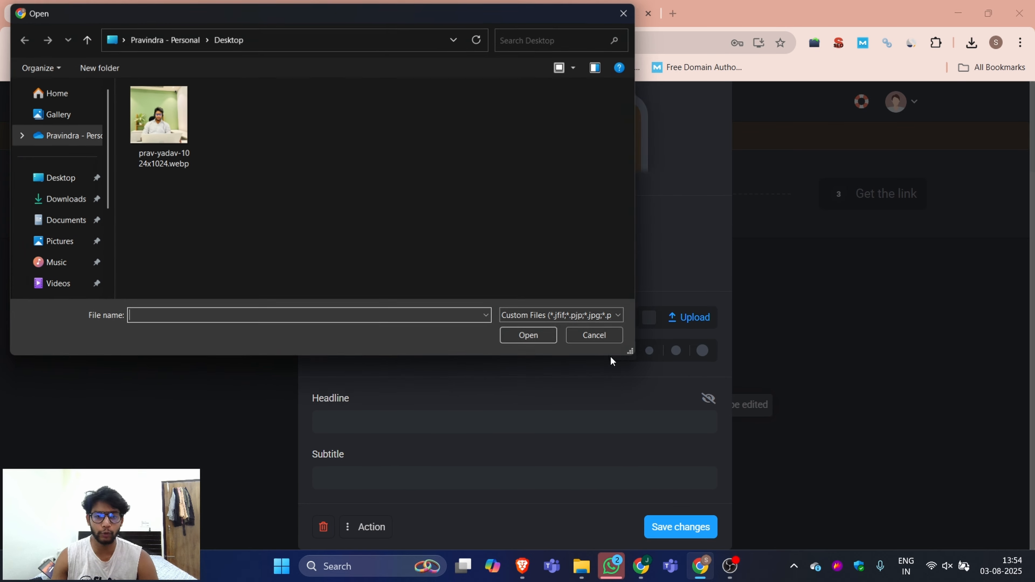
pyautogui.click(59, 199)
pyautogui.scroll(-5, 326, 192)
pyautogui.click(245, 221)
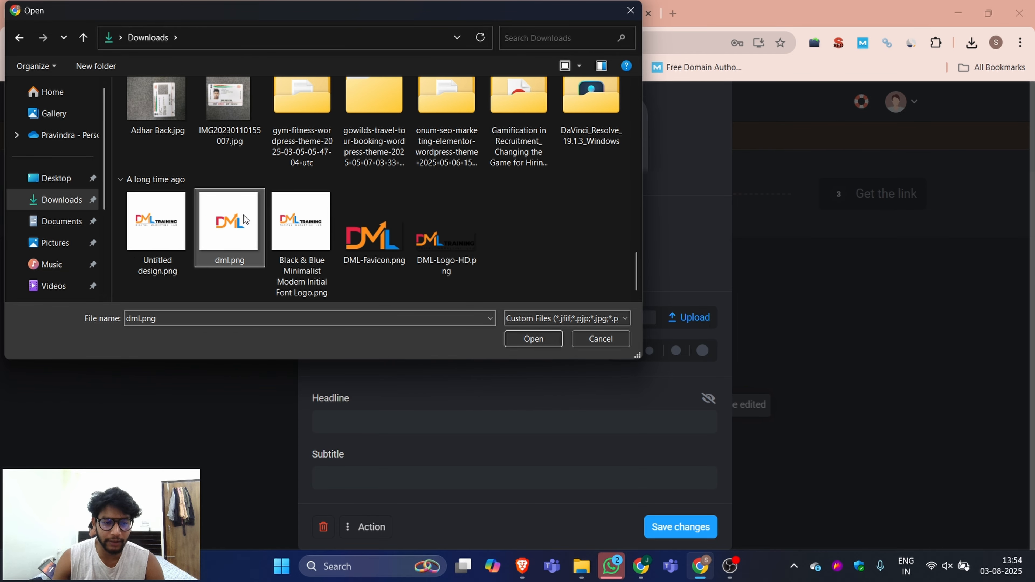
pyautogui.click(532, 339)
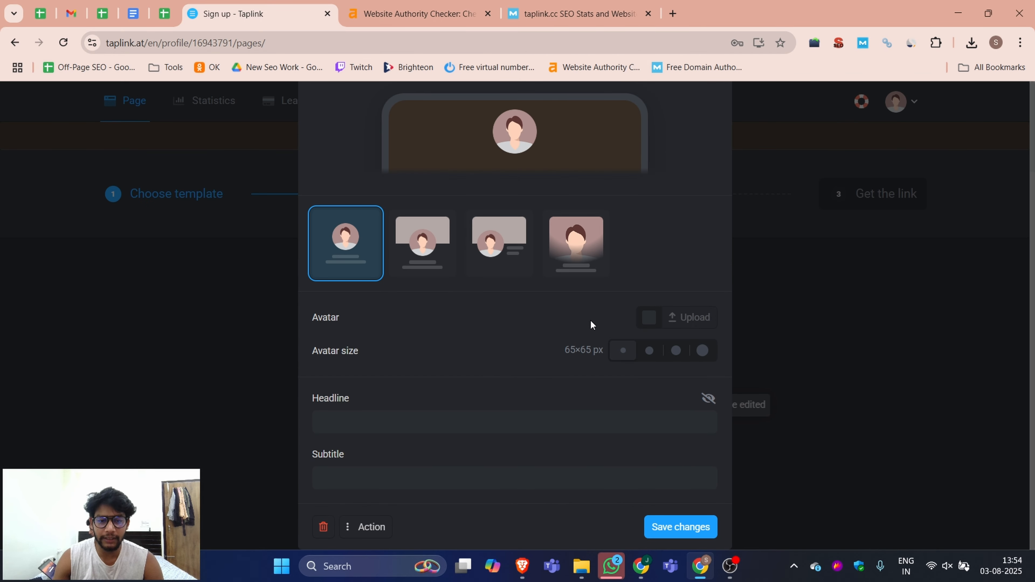
pyautogui.click(682, 535)
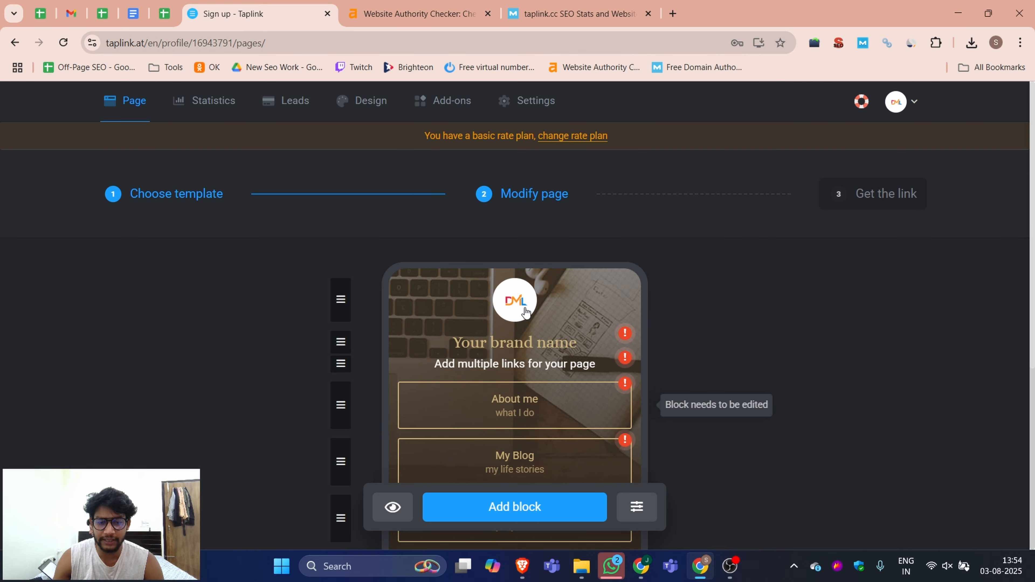
# Step: Change the brand name headline to DML Training and save it
pyautogui.scroll(-1, 775, 230)
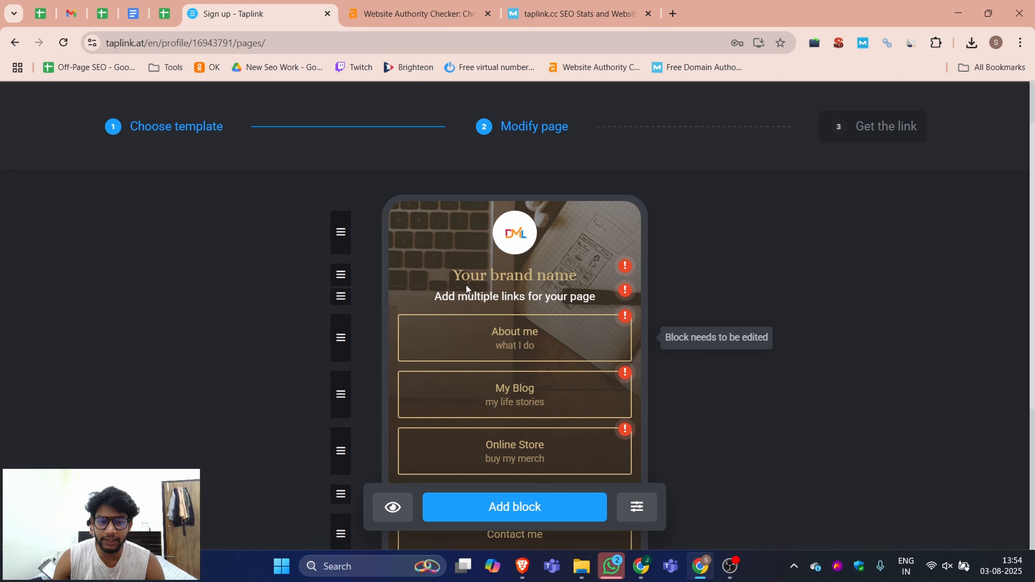
pyautogui.click(510, 272)
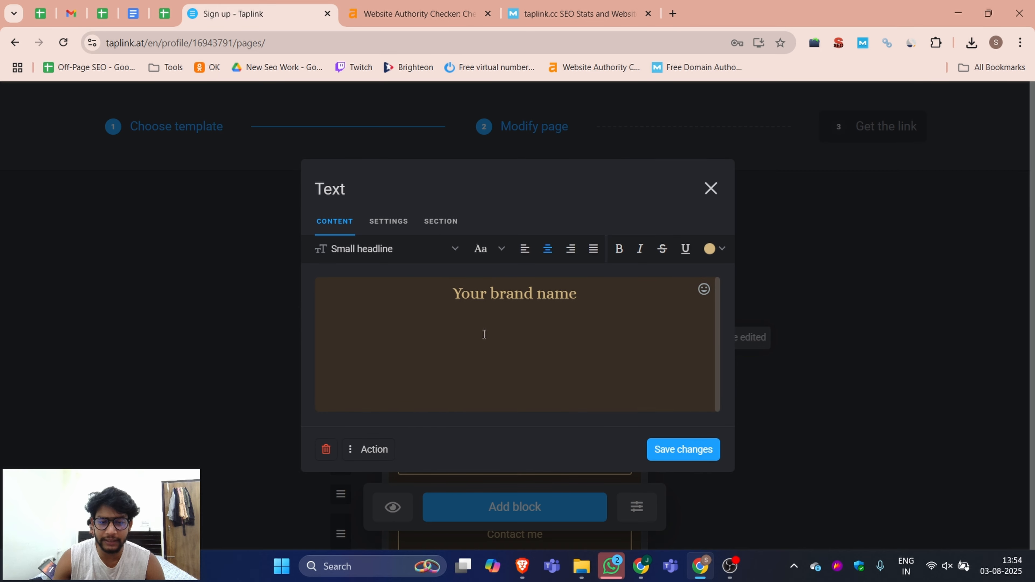
pyautogui.tripleClick(531, 300)
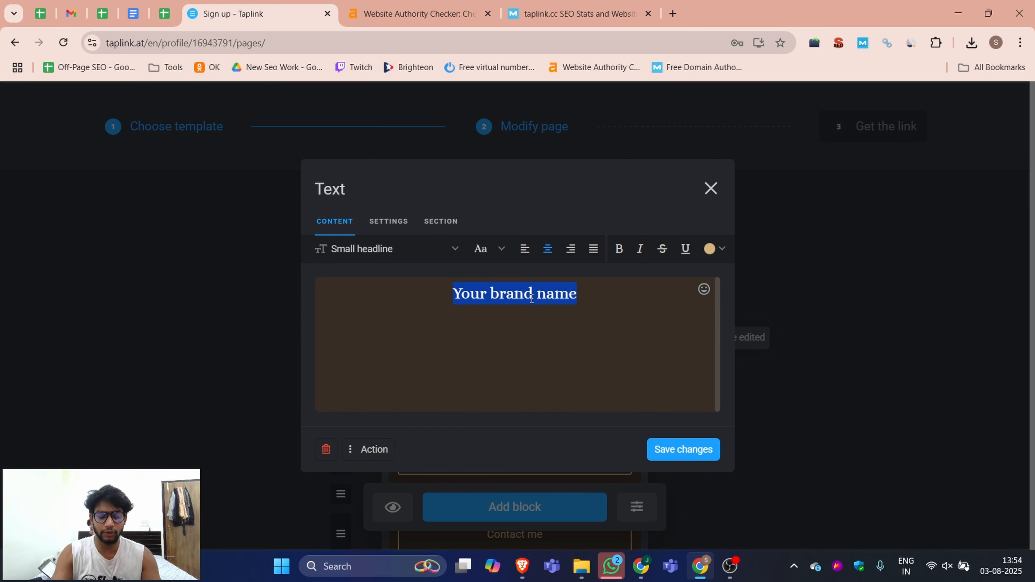
pyautogui.write('DML Training')
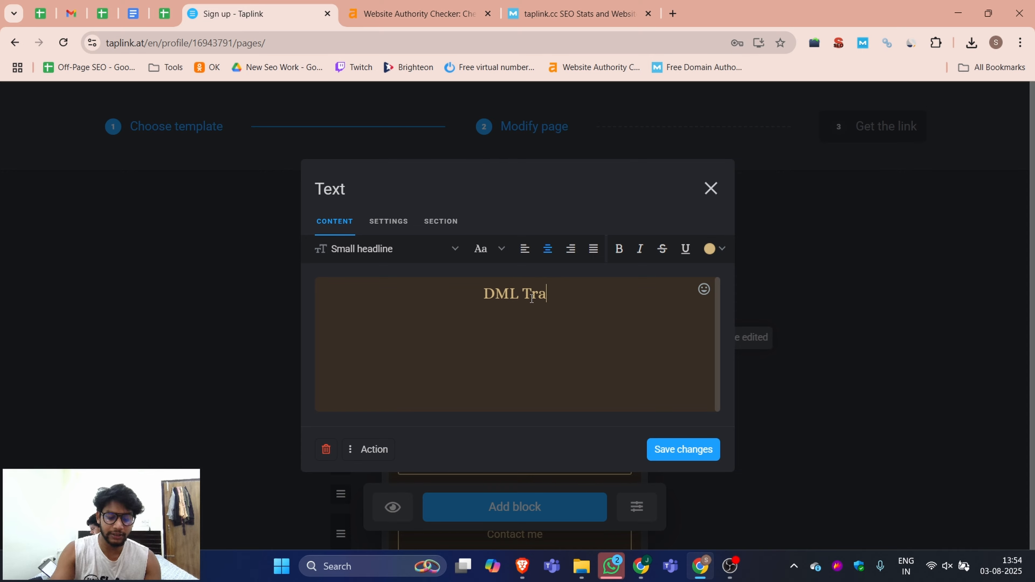
pyautogui.click(683, 449)
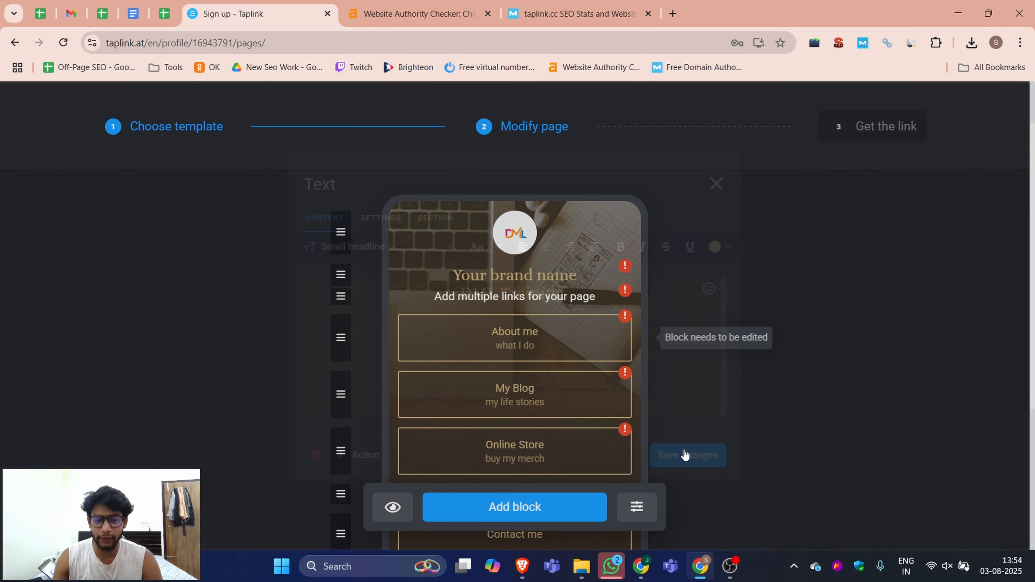
# Step: Replace the subtitle text with Digital Marketing Services and save it
pyautogui.click(506, 296)
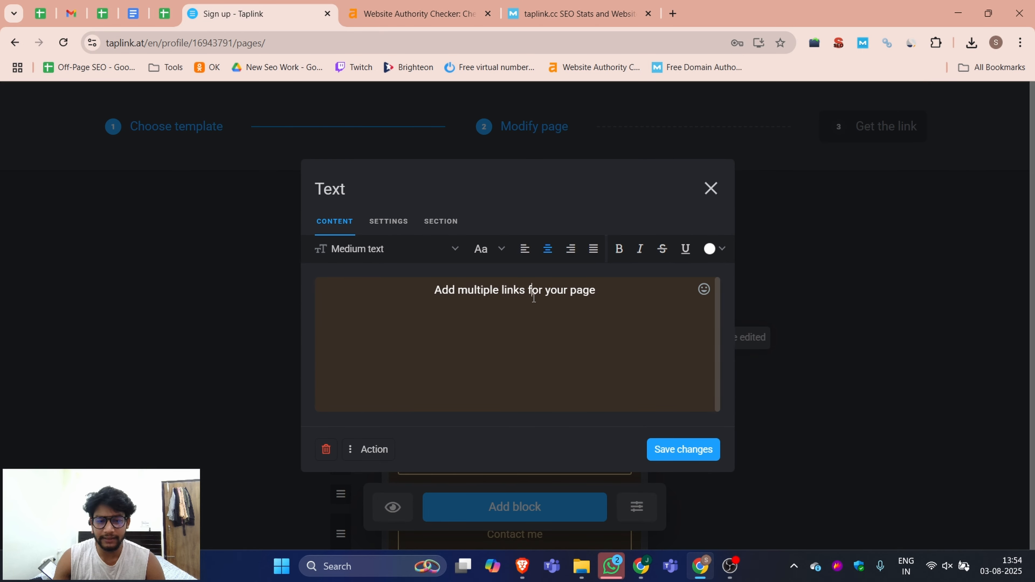
pyautogui.tripleClick(529, 292)
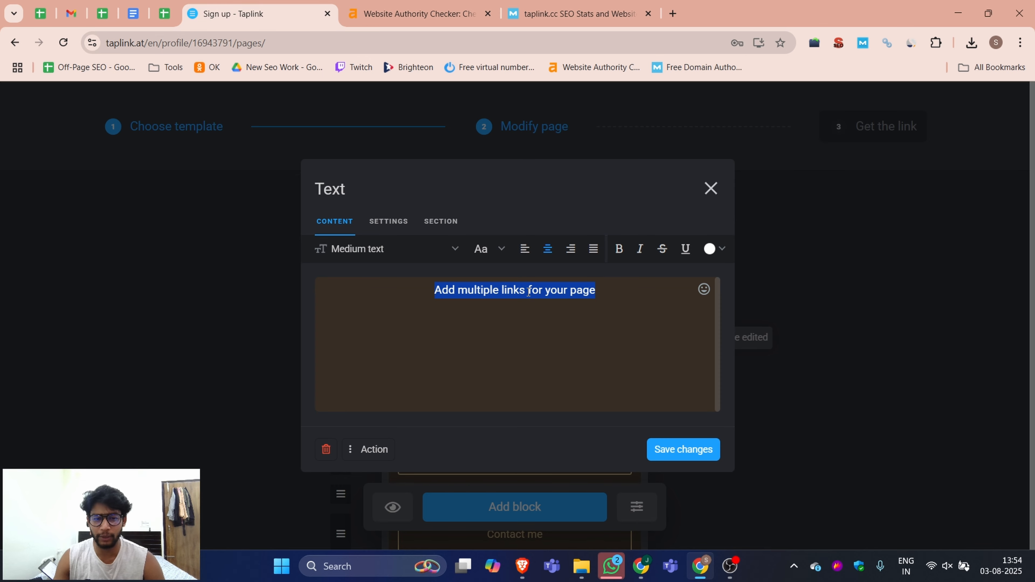
pyautogui.write('D')
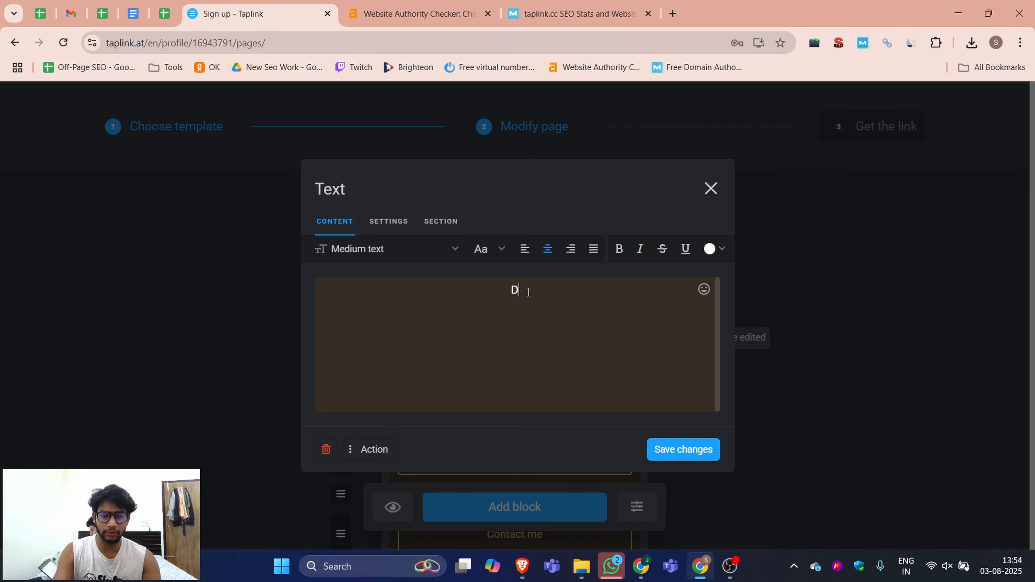
pyautogui.write('igital Ma')
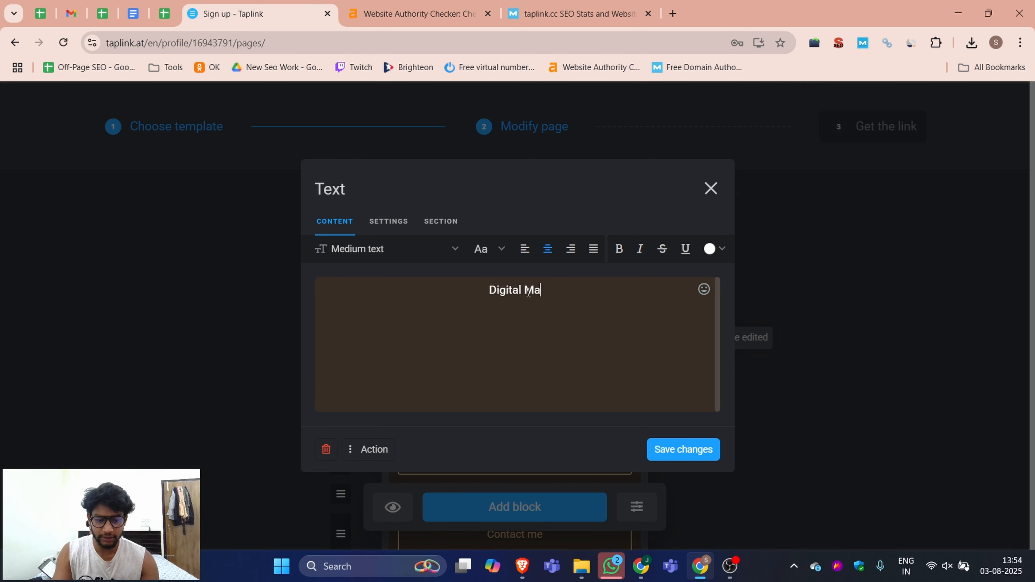
pyautogui.write('rketing Services')
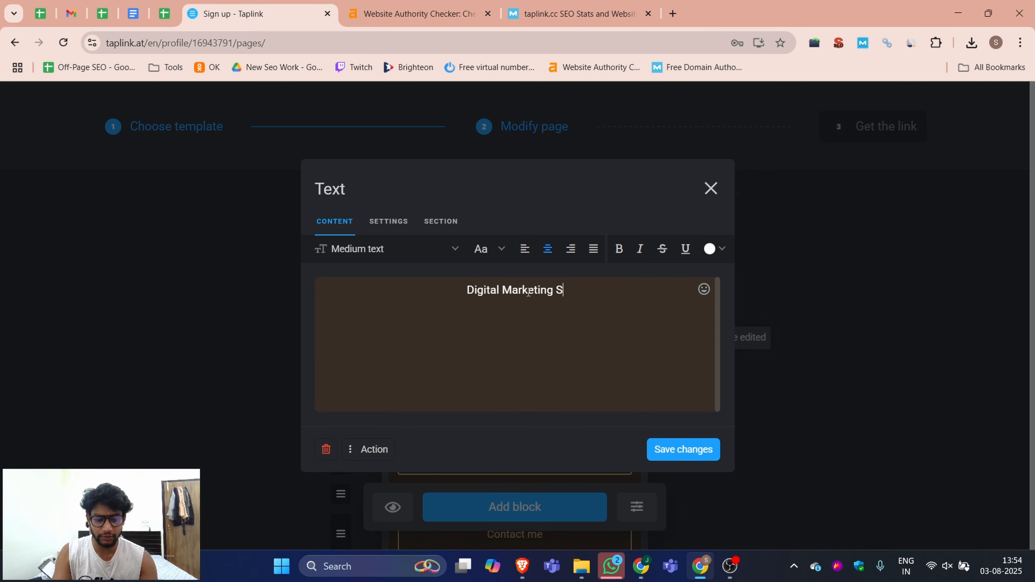
pyautogui.click(686, 450)
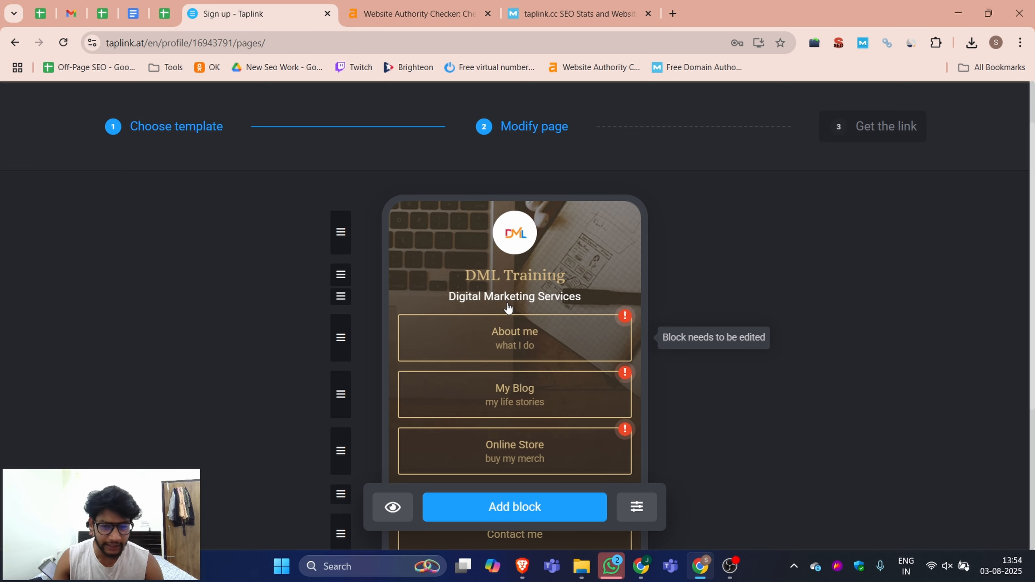
# Step: Open the About me link block, and in a new tab copy the About Us page address from dmltraining.com
pyautogui.scroll(-5, 529, 327)
pyautogui.scroll(3, 562, 347)
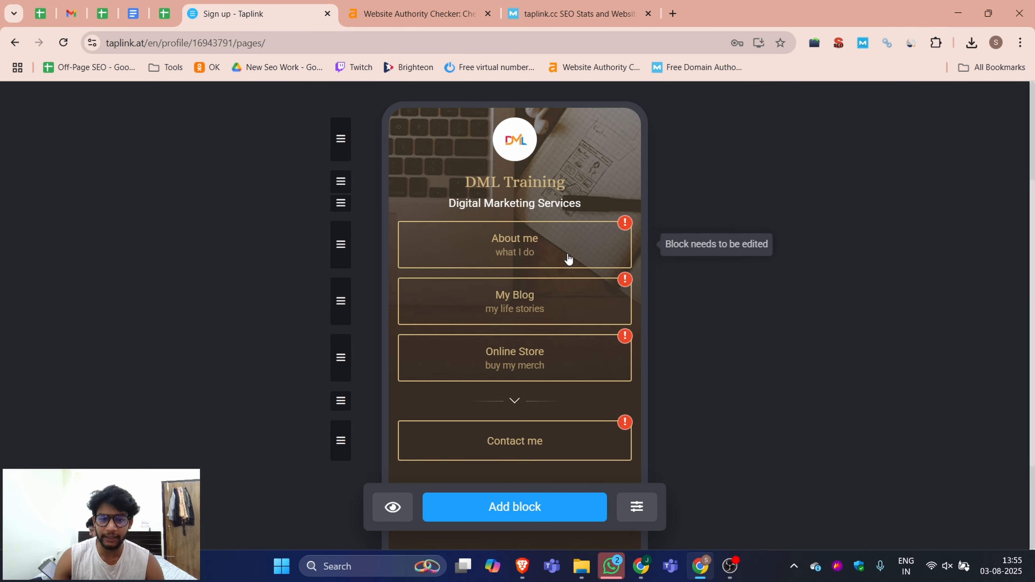
pyautogui.click(528, 241)
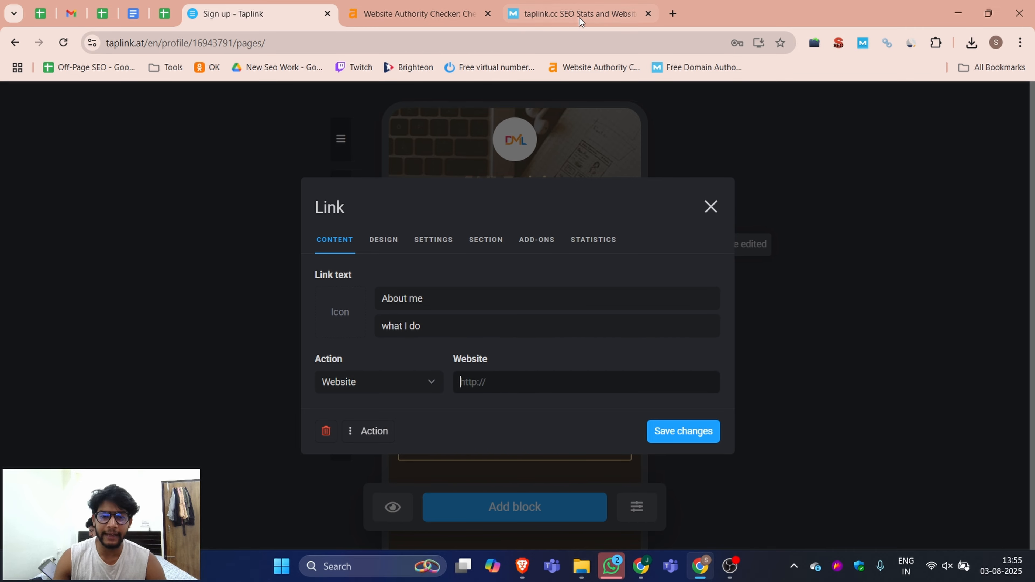
pyautogui.click(673, 13)
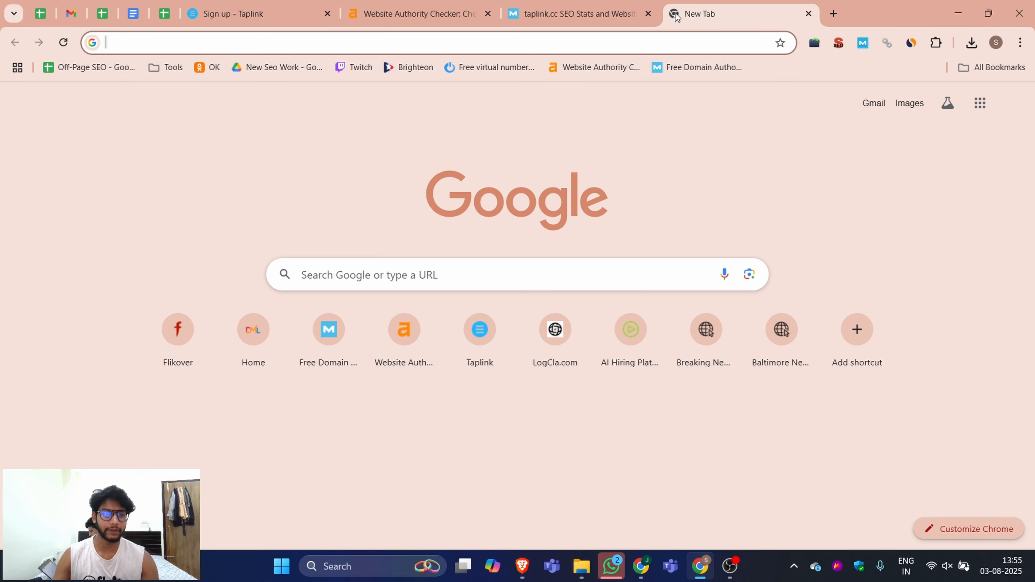
pyautogui.write('dml')
pyautogui.press('Return')
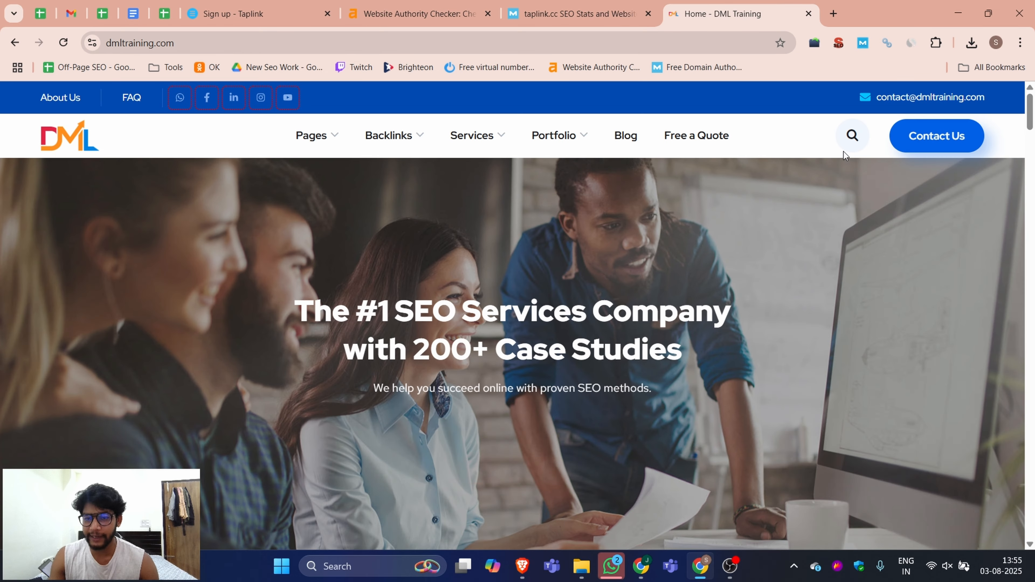
pyautogui.moveTo(568, 136)
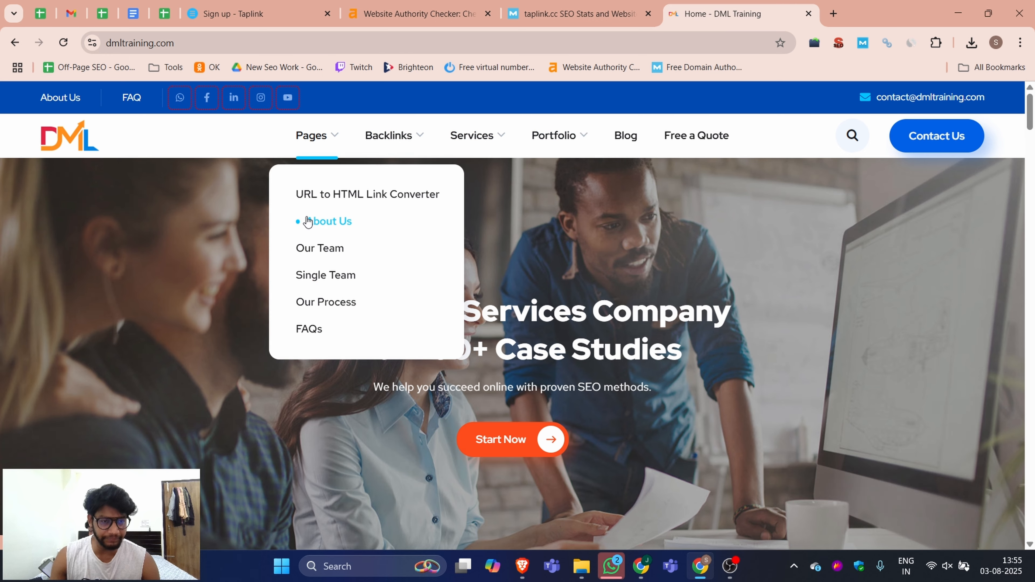
pyautogui.click(305, 219)
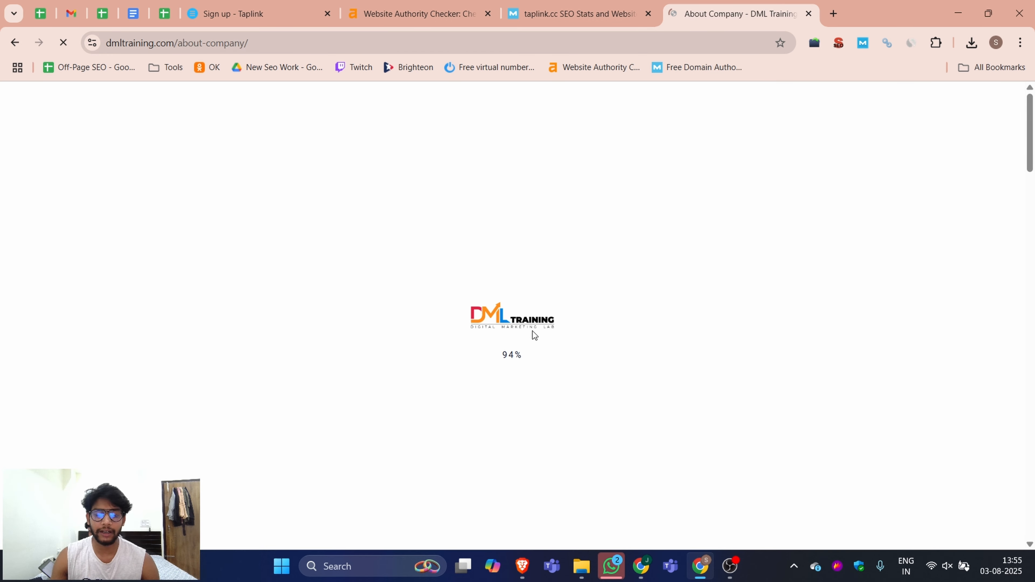
pyautogui.click(249, 43)
pyautogui.hotkey('ctrl', 'c')
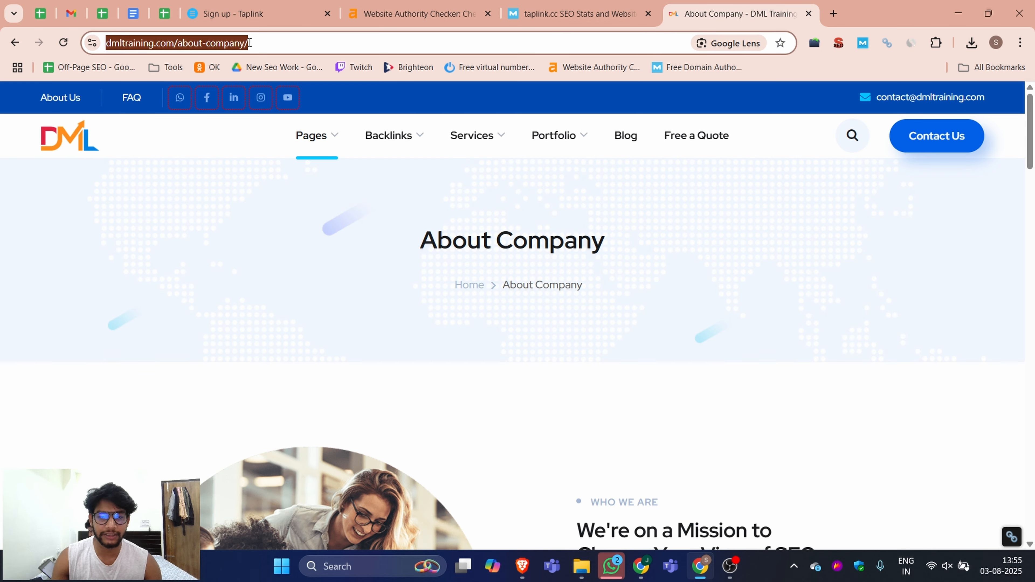
pyautogui.click(272, 5)
pyautogui.click(580, 47)
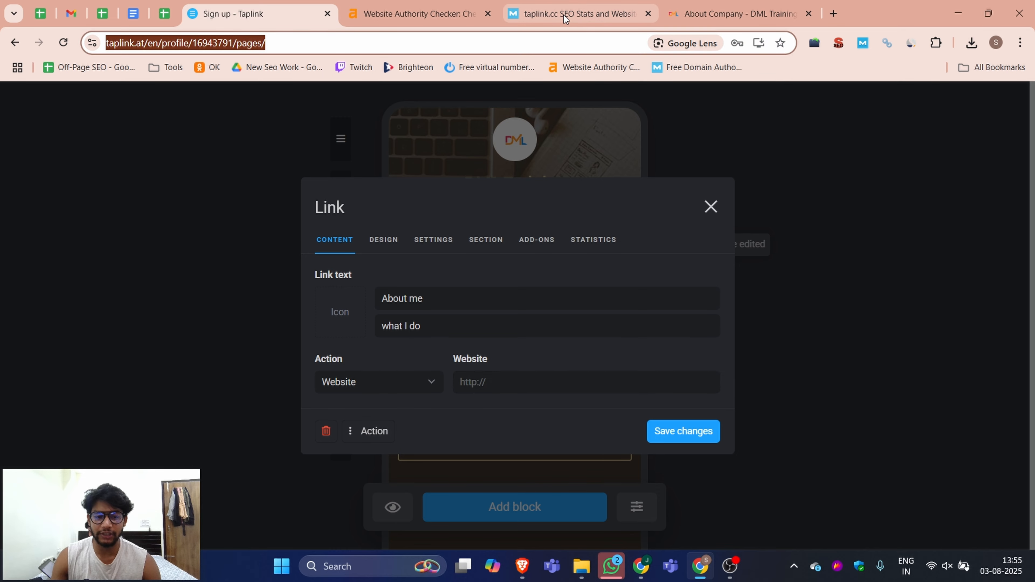
pyautogui.click(478, 385)
pyautogui.hotkey('ctrl', 'v')
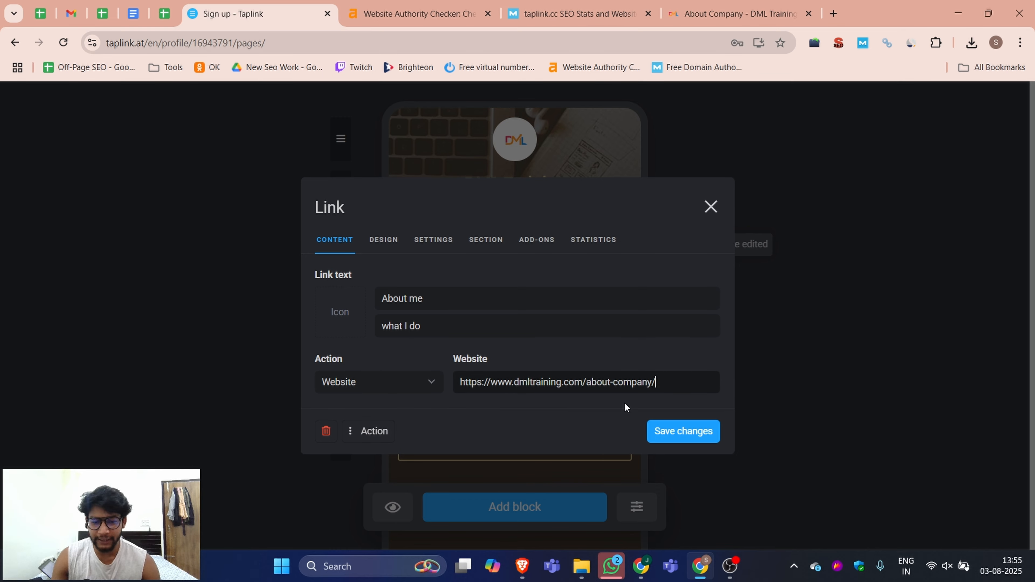
pyautogui.click(671, 431)
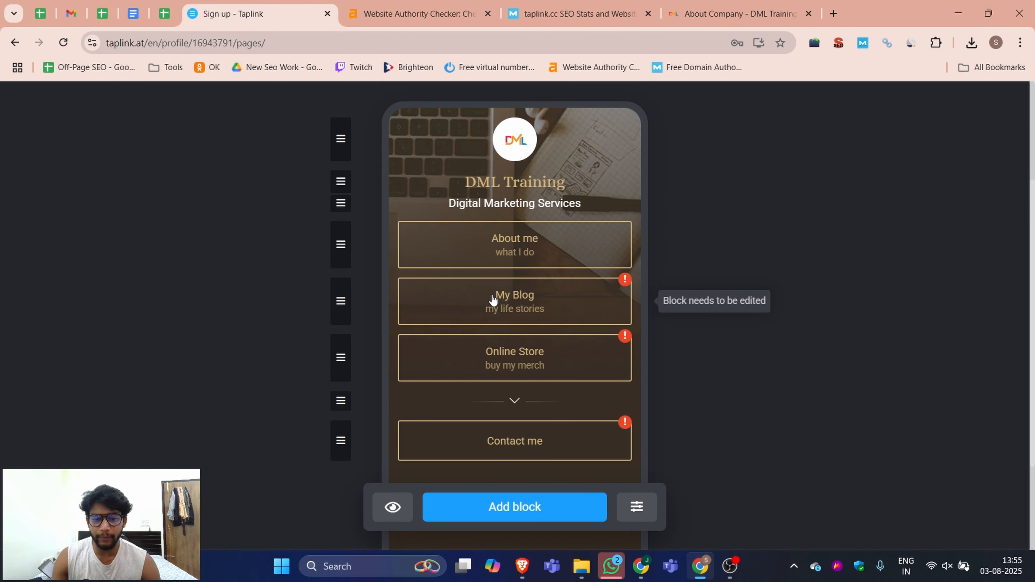
# Step: Rename the My Blog link to Blogs with the subtitle Lates update
pyautogui.click(528, 297)
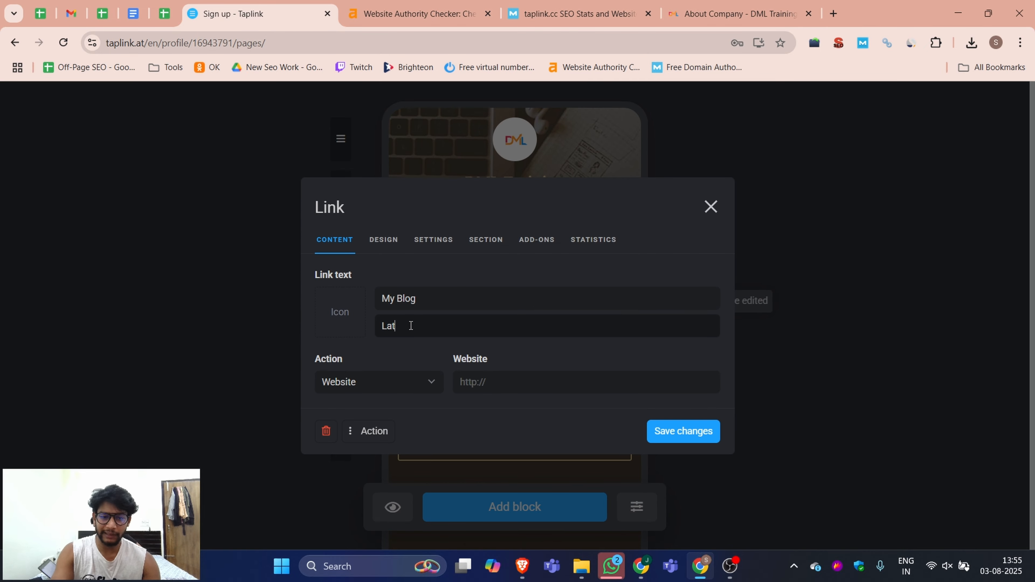
pyautogui.click(411, 326)
pyautogui.write('Lates update')
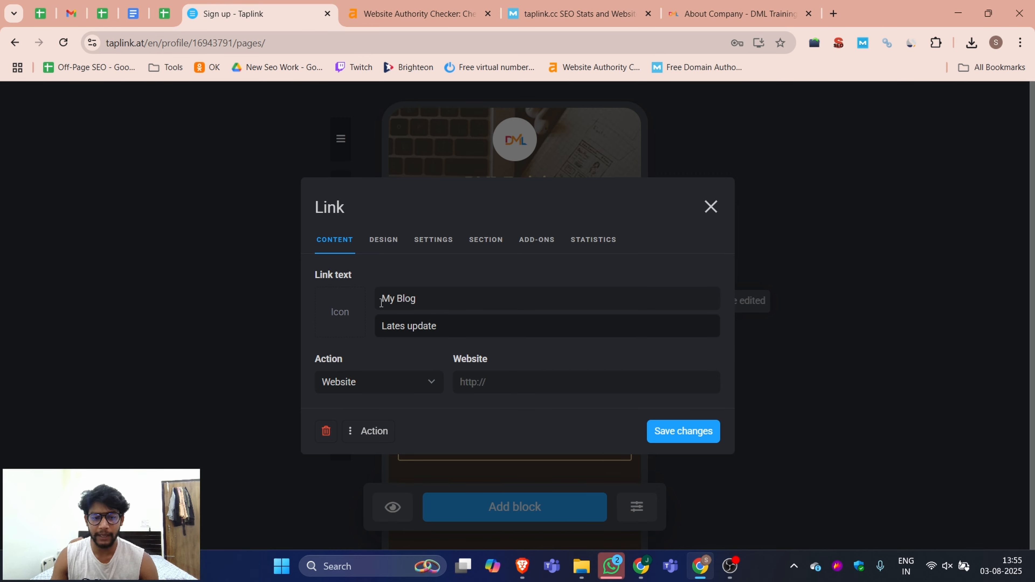
pyautogui.tripleClick(395, 300)
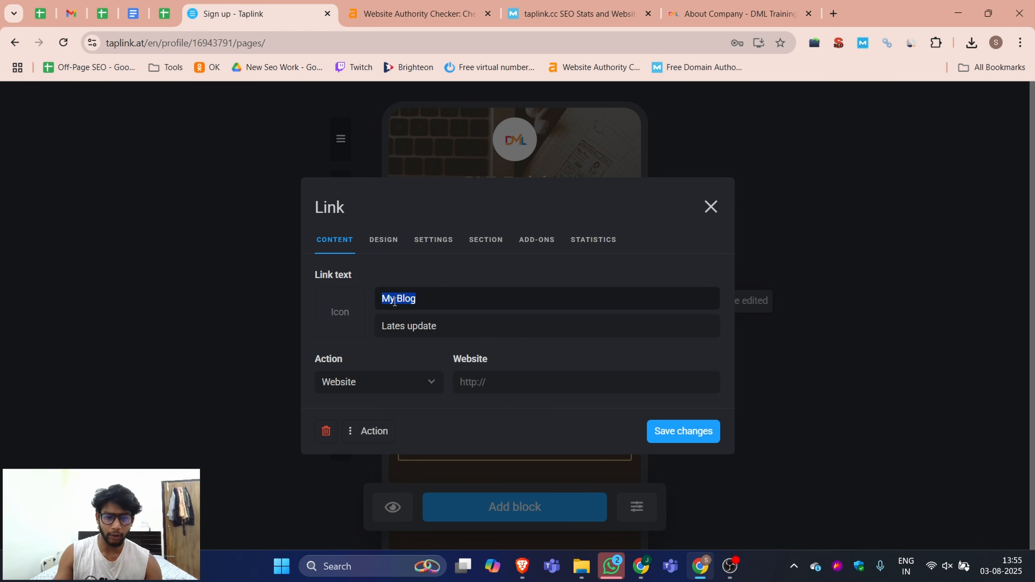
pyautogui.write('Blogs')
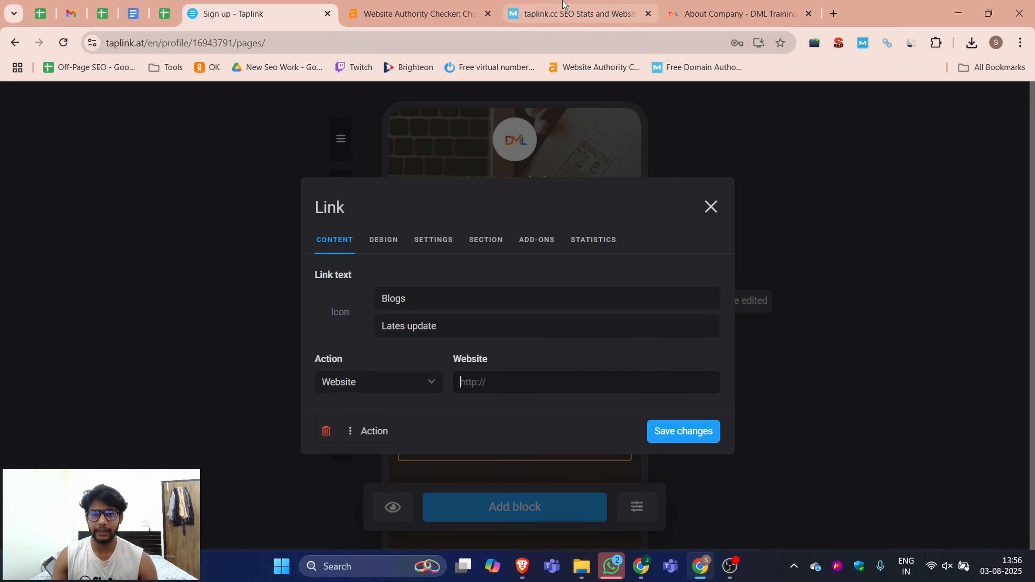
# Step: Open the Blog page on dmltraining.com, then return and save the Blogs link block
pyautogui.click(741, 4)
pyautogui.click(626, 139)
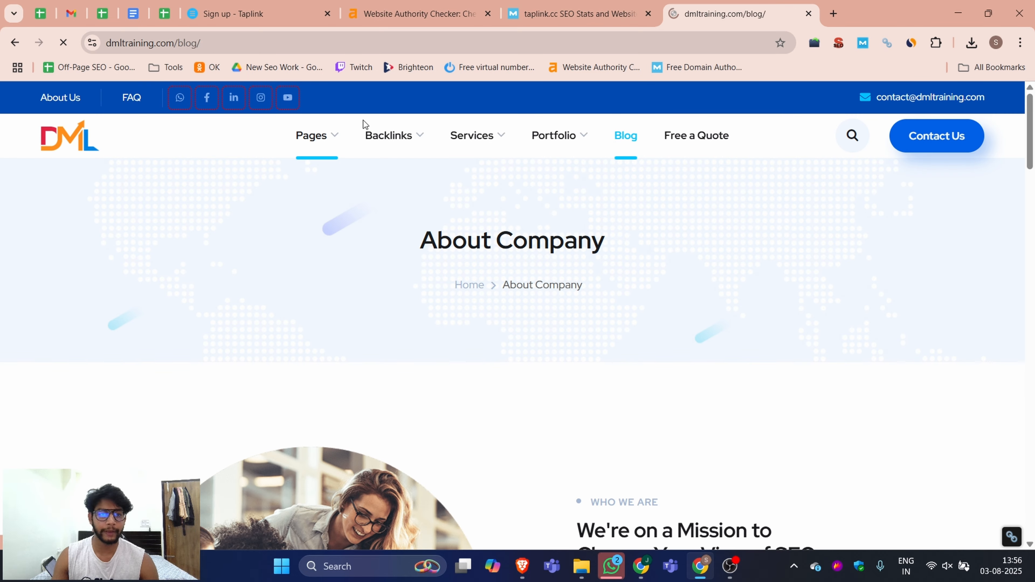
pyautogui.click(261, 14)
pyautogui.click(709, 442)
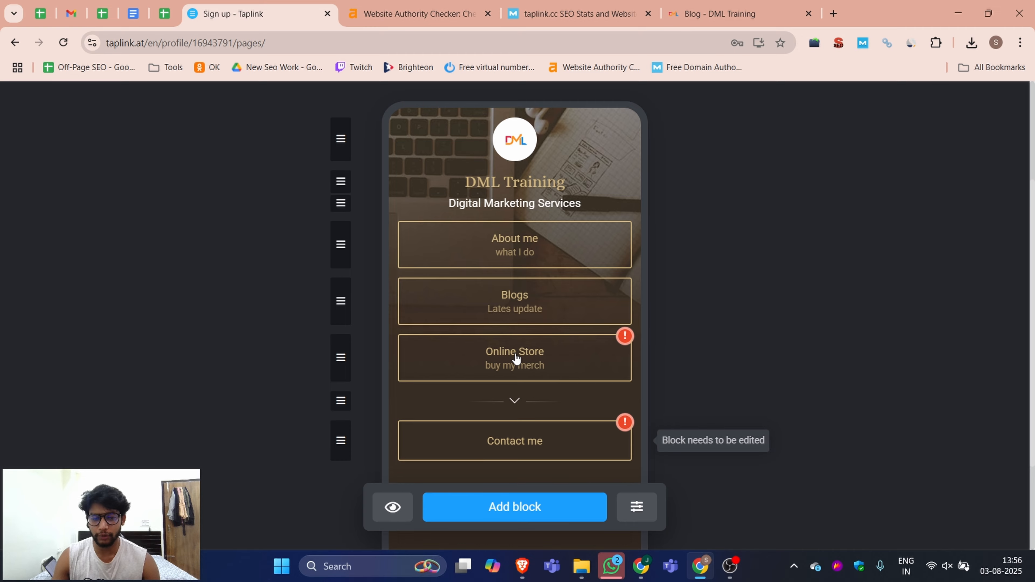
# Step: Open the Online Store link block, and try to open the dmltraining.com/services page in the website tab
pyautogui.click(516, 358)
pyautogui.click(722, 13)
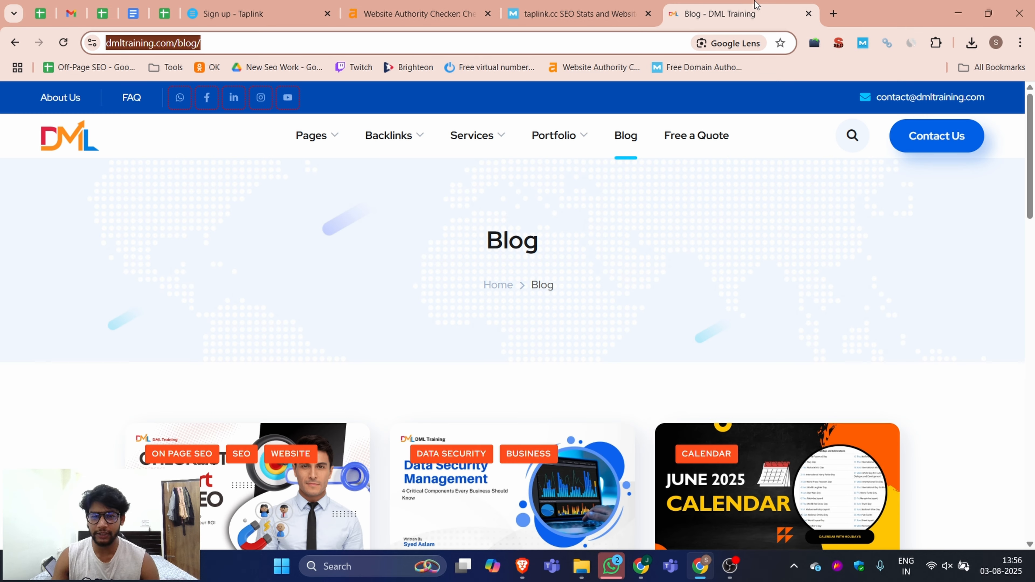
pyautogui.click(481, 137)
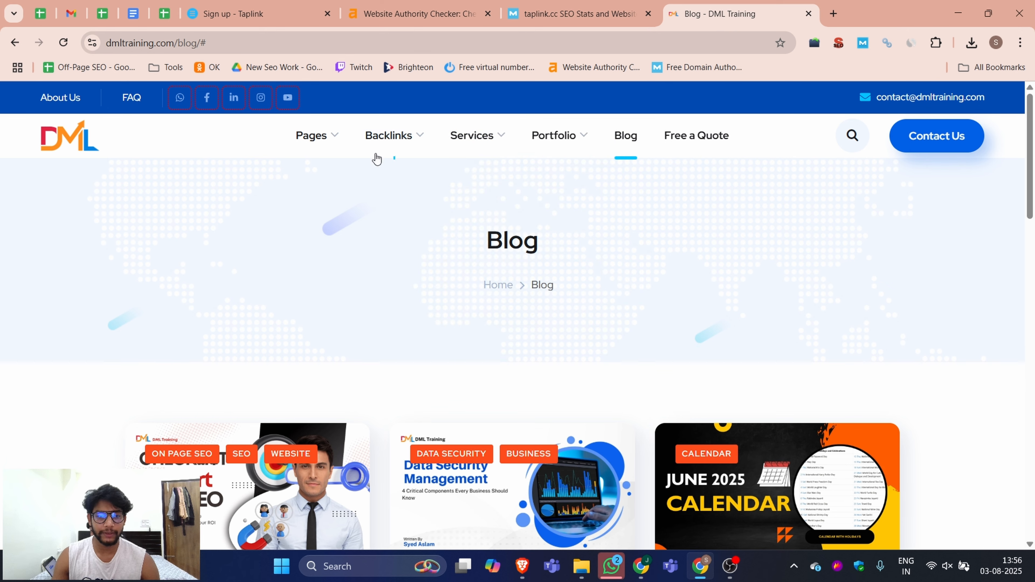
pyautogui.moveTo(321, 140)
pyautogui.moveTo(475, 136)
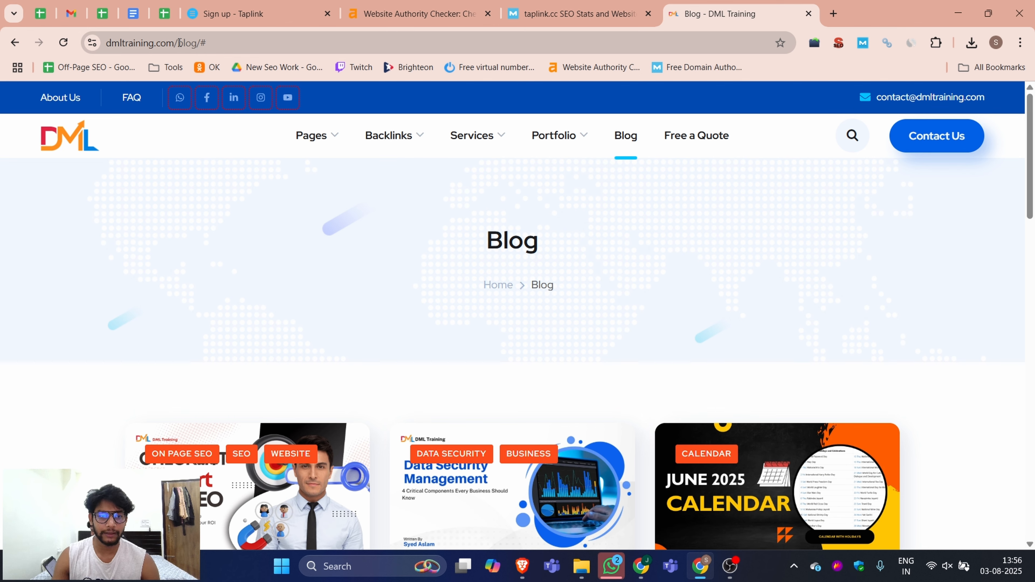
pyautogui.moveTo(179, 42); pyautogui.dragTo(315, 41)
pyautogui.write('sert')
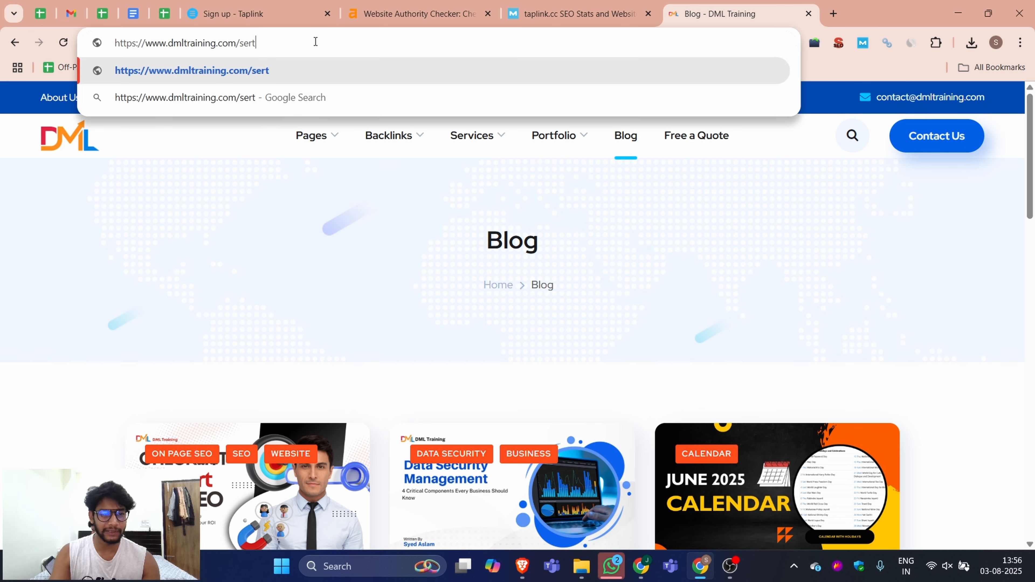
pyautogui.press('BackSpace')
pyautogui.write('vices')
pyautogui.press('Return')
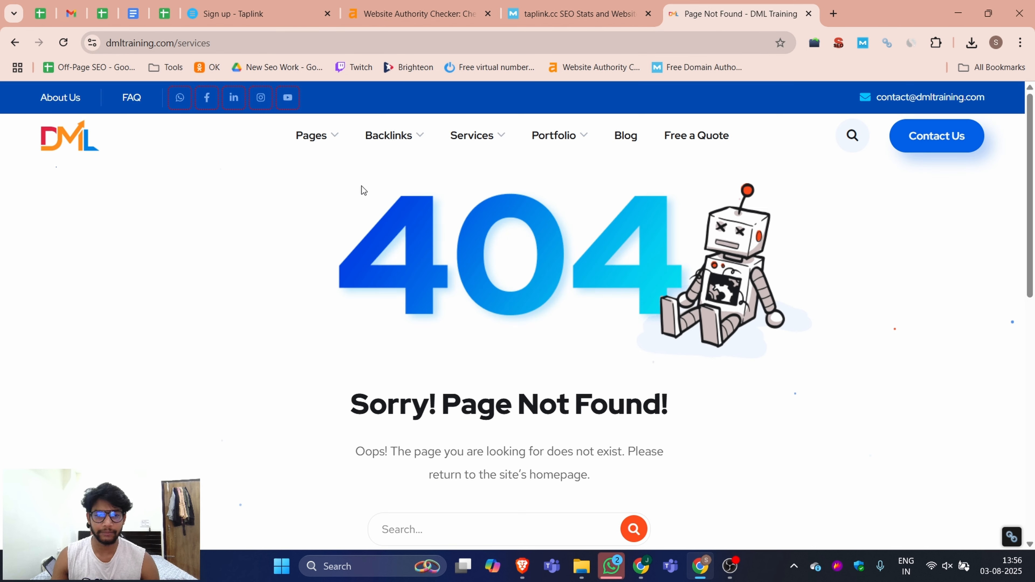
# Step: Open the Backlinks page on dmltraining.com and copy its address
pyautogui.click(406, 132)
pyautogui.click(225, 46)
pyautogui.hotkey('ctrl', 'c')
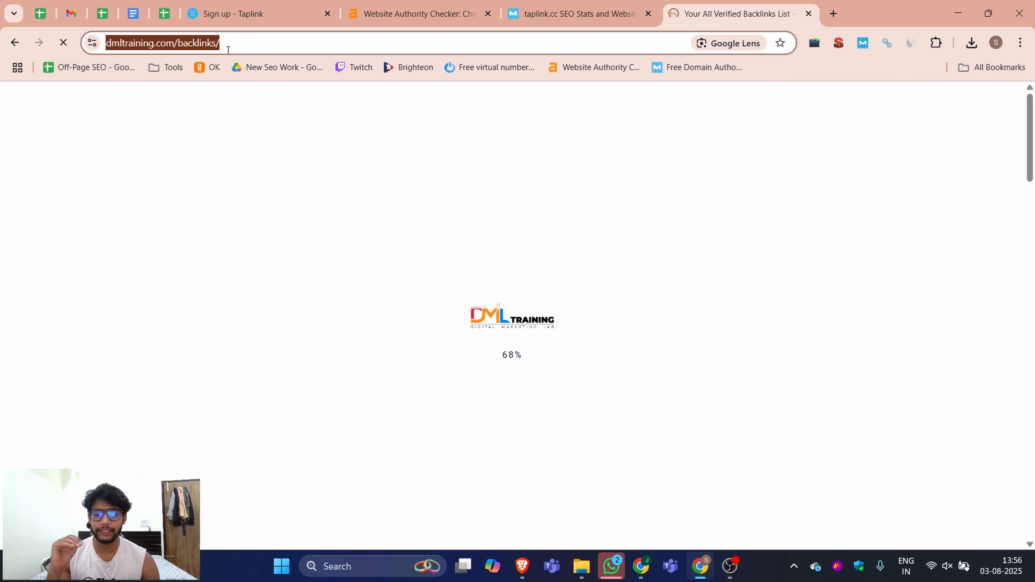
pyautogui.scroll(-5, 782, 280)
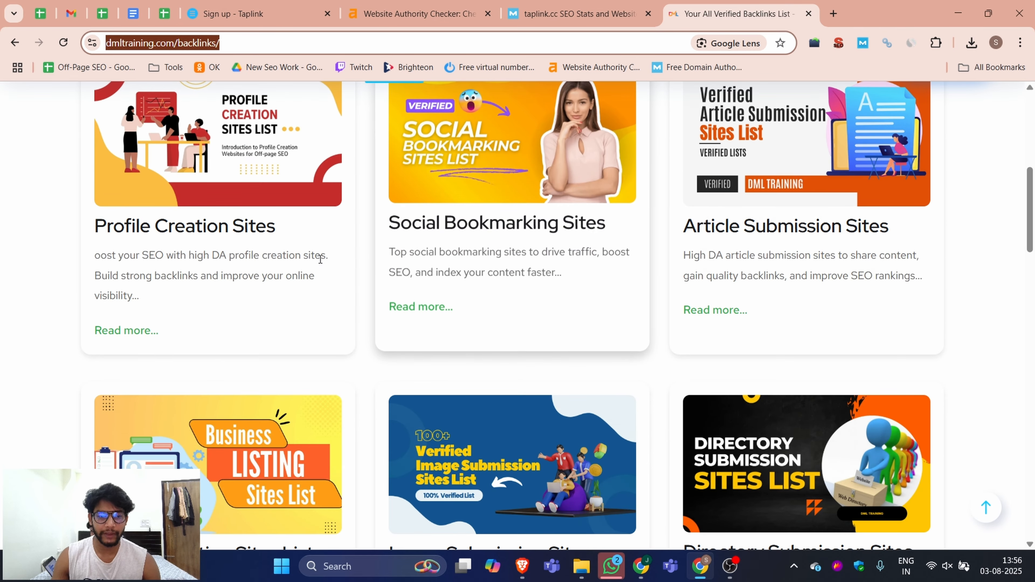
pyautogui.scroll(4, 501, 326)
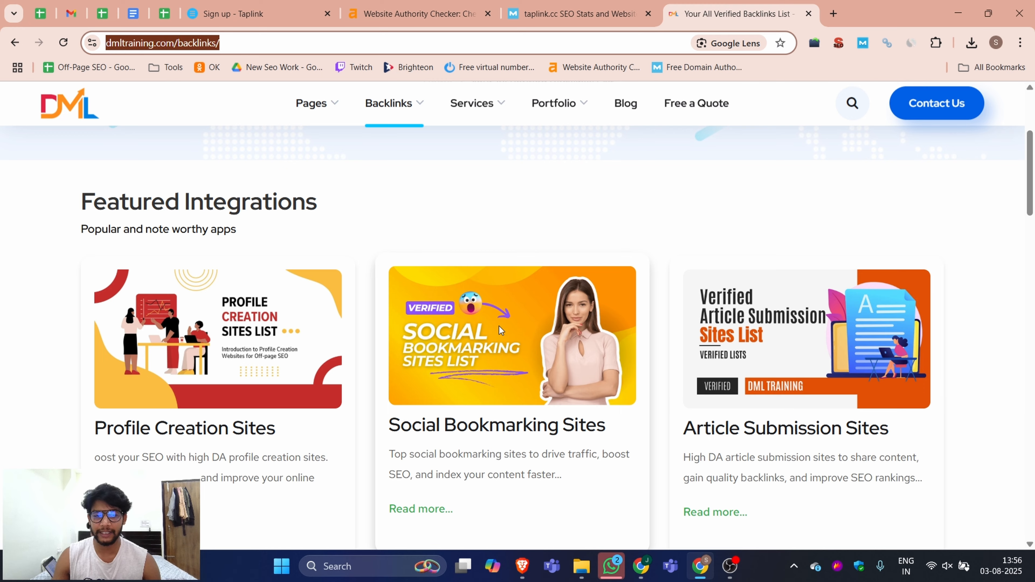
pyautogui.scroll(-2, 498, 326)
pyautogui.scroll(-5, 499, 327)
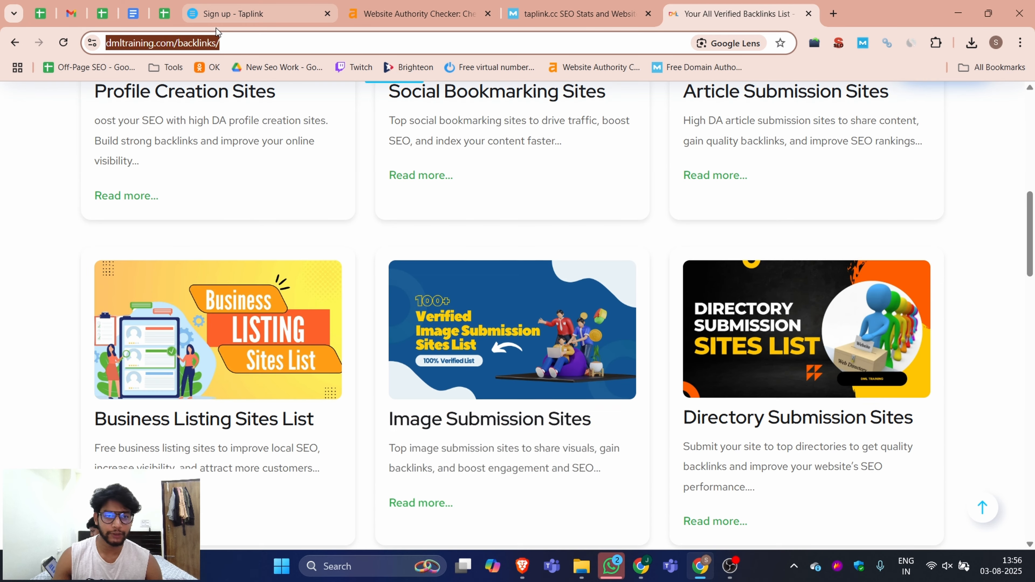
# Step: Rename the Online Store link to Backlink Lists
pyautogui.click(251, 12)
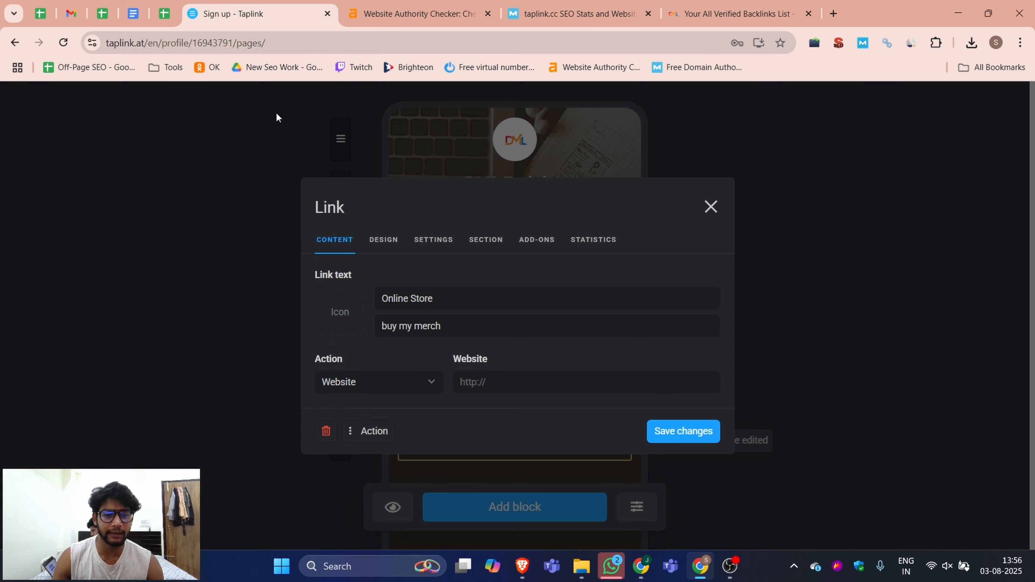
pyautogui.tripleClick(432, 301)
pyautogui.write('Ba')
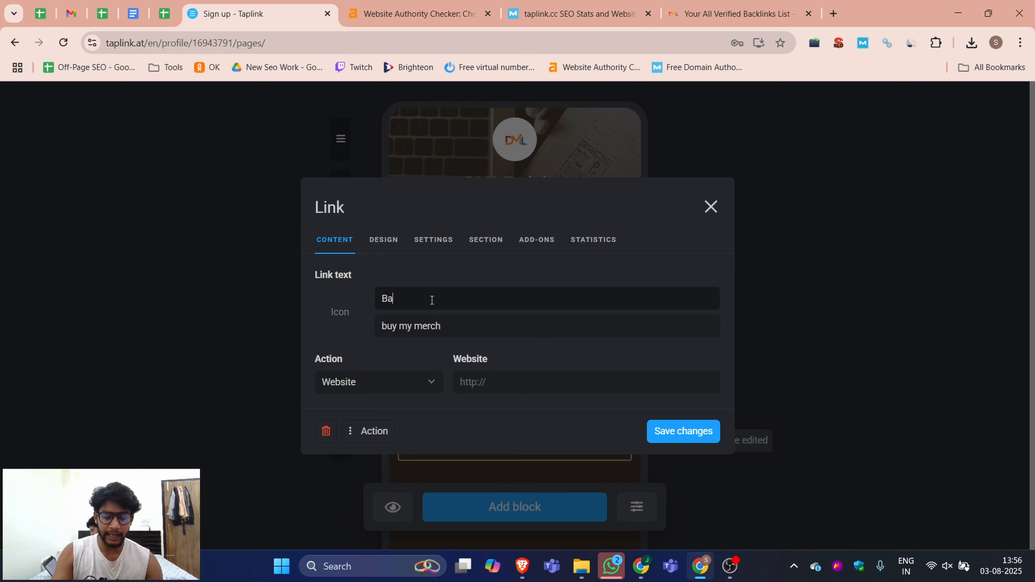
pyautogui.write('cklink Lists')
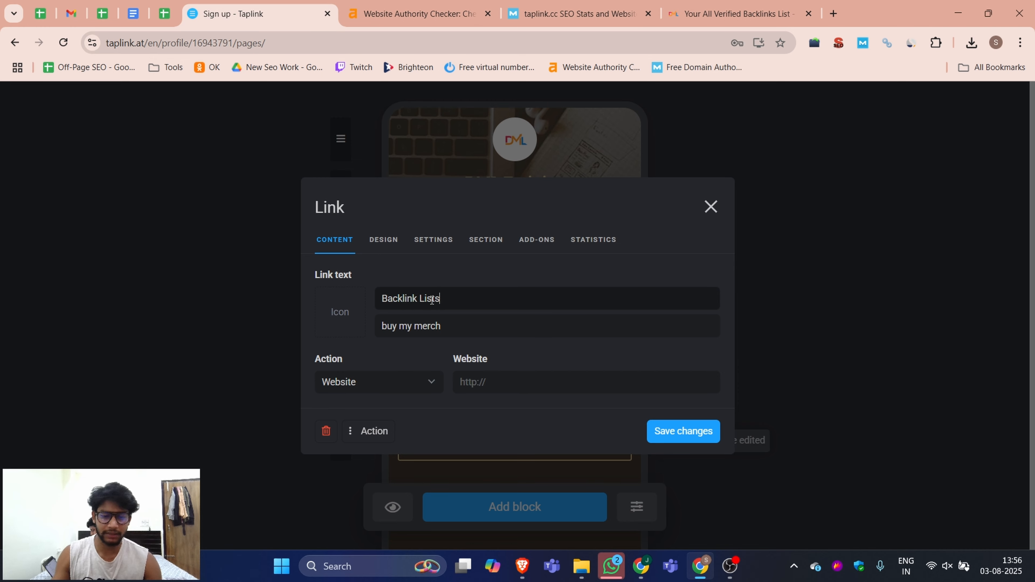
# Step: Set the link's subtitle to Here you see all backlinks lists
pyautogui.tripleClick(427, 327)
pyautogui.write('Here you ')
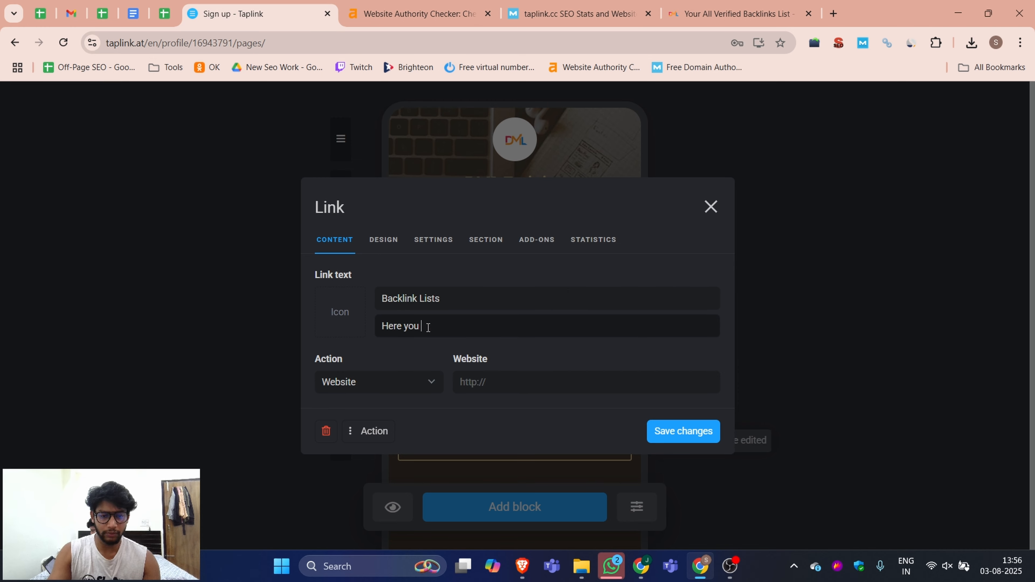
pyautogui.write('see all backlinks list')
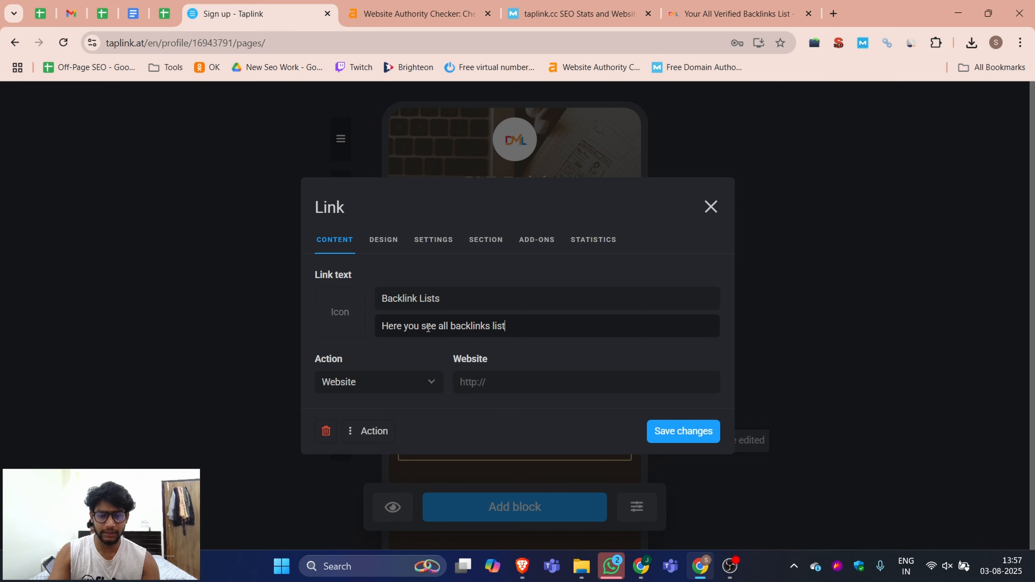
pyautogui.write('s')
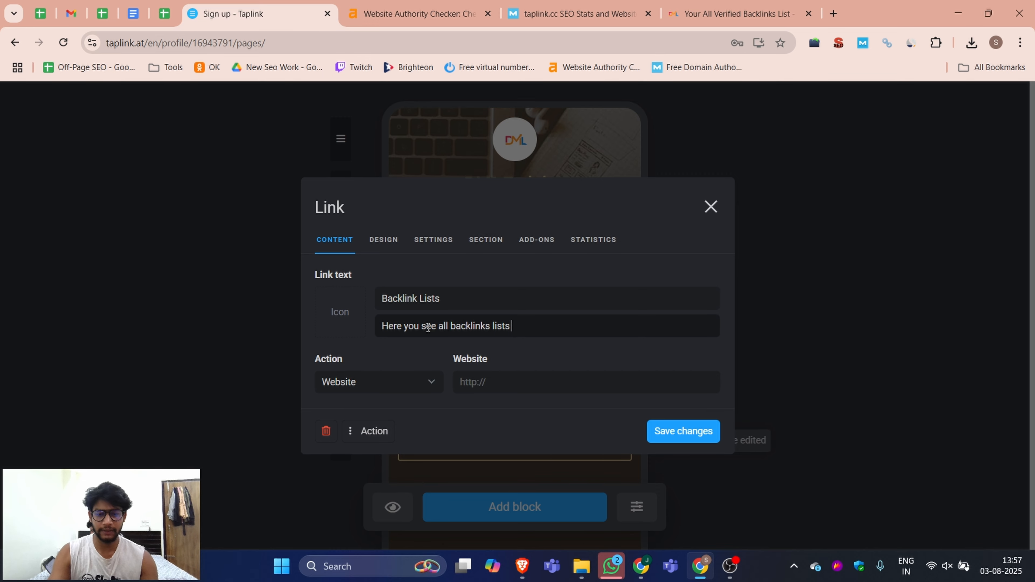
pyautogui.click(480, 390)
pyautogui.hotkey('ctrl', 'v')
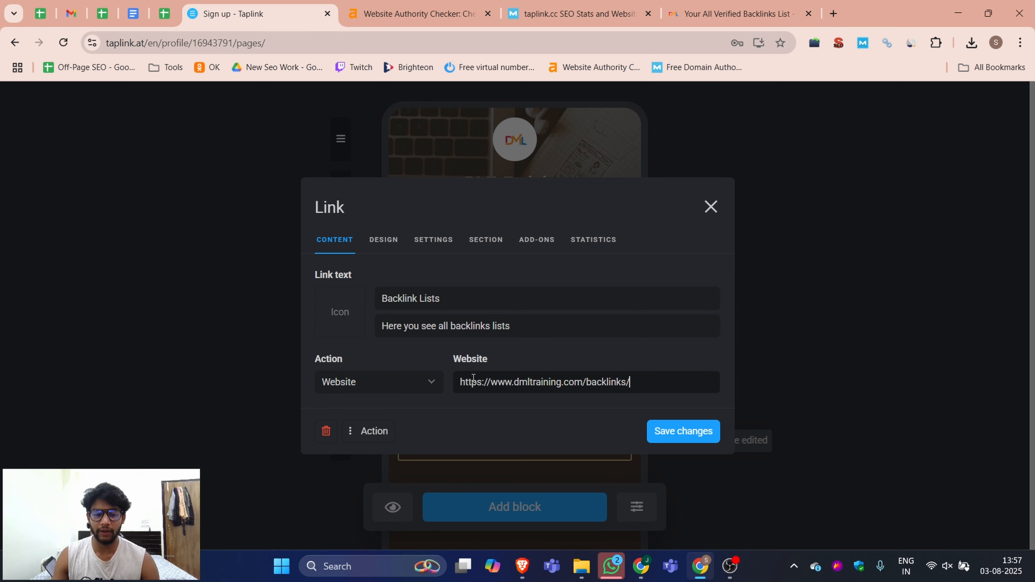
pyautogui.click(433, 384)
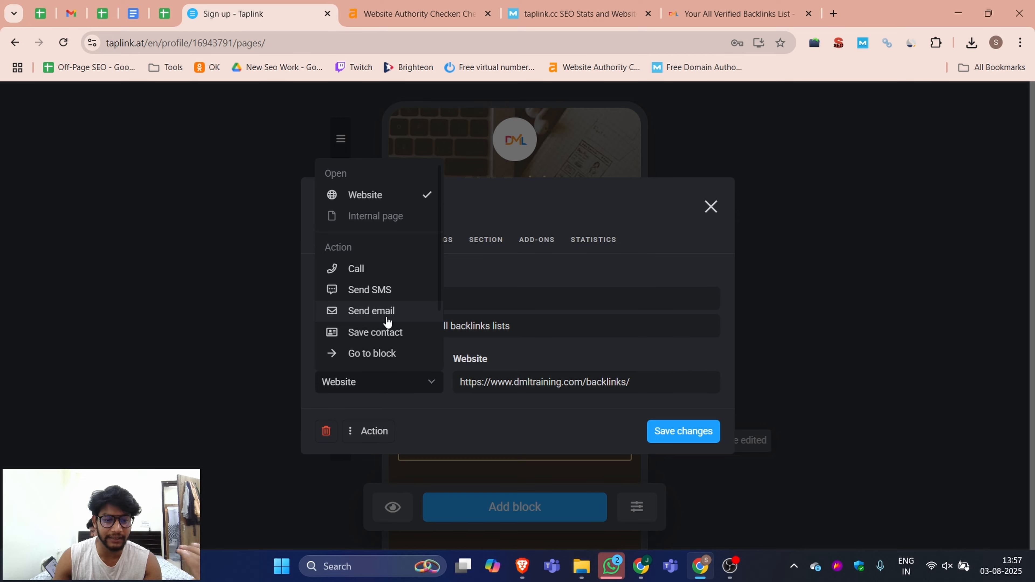
pyautogui.scroll(-2, 381, 302)
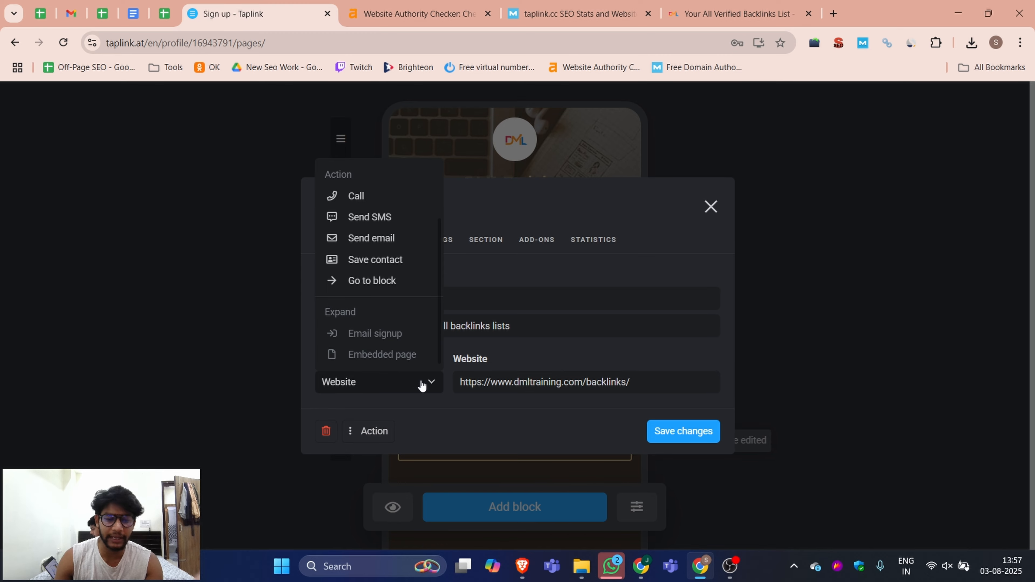
pyautogui.scroll(2, 372, 272)
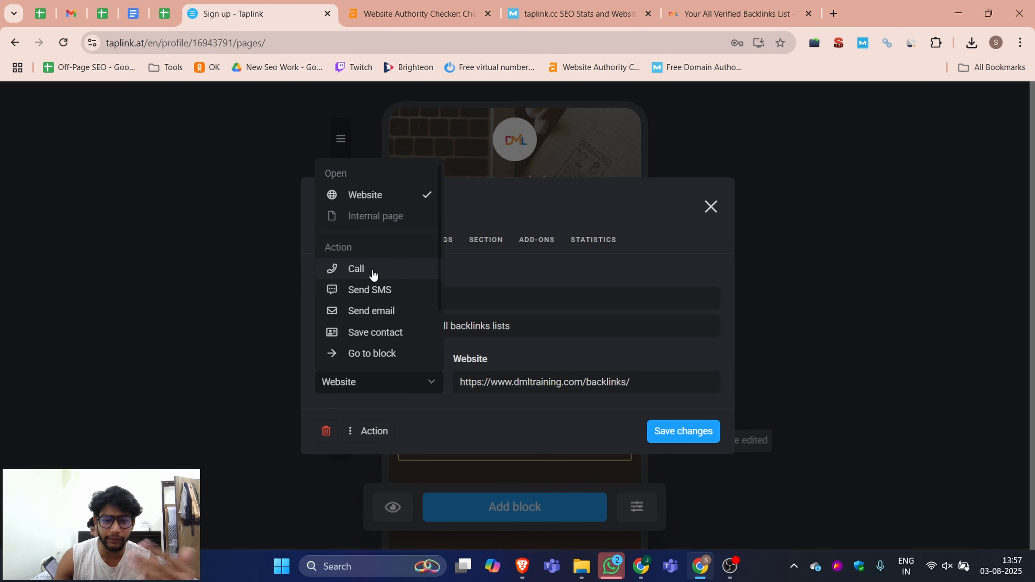
pyautogui.click(596, 351)
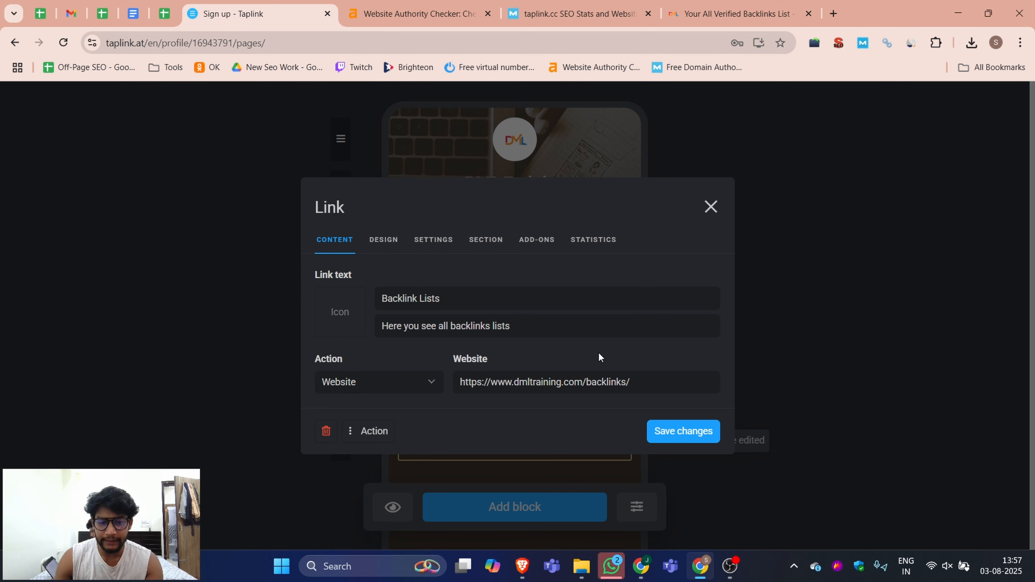
pyautogui.click(686, 438)
# Step: Open the Contact me block, then open the Contacts page on dmltraining.com and copy its address
pyautogui.scroll(-3, 532, 305)
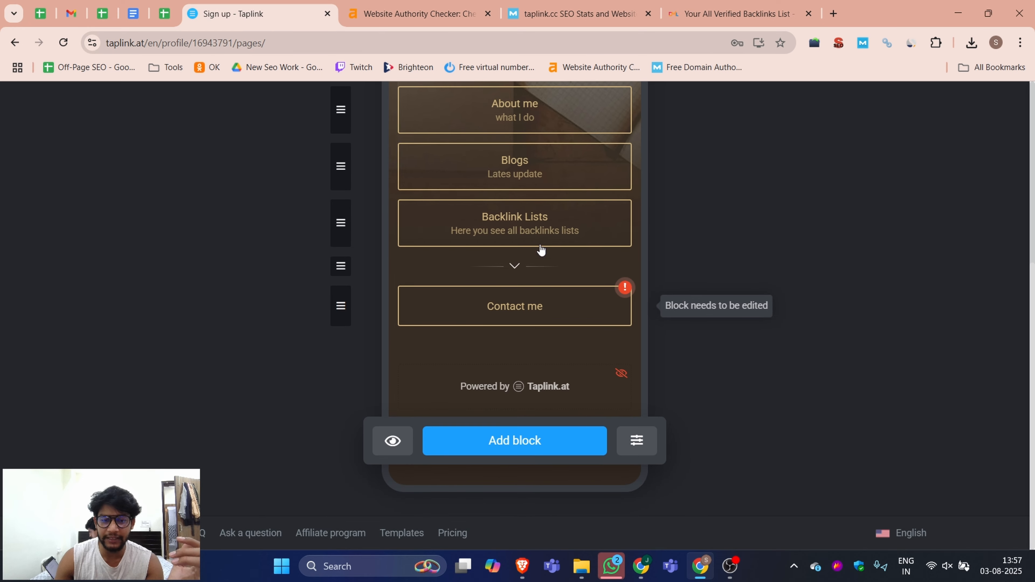
pyautogui.click(535, 304)
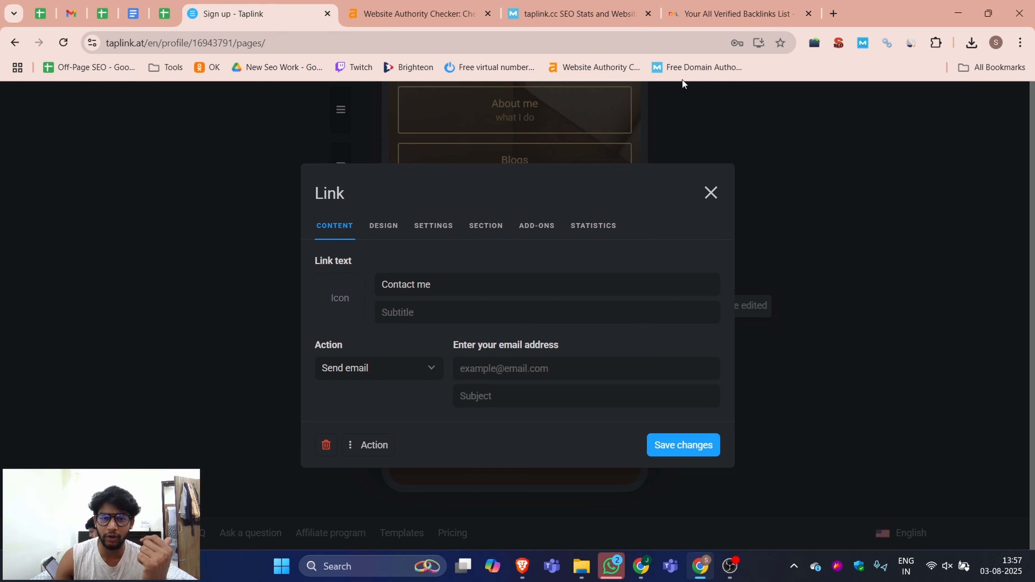
pyautogui.click(729, 14)
pyautogui.scroll(8, 418, 179)
pyautogui.scroll(3, 417, 178)
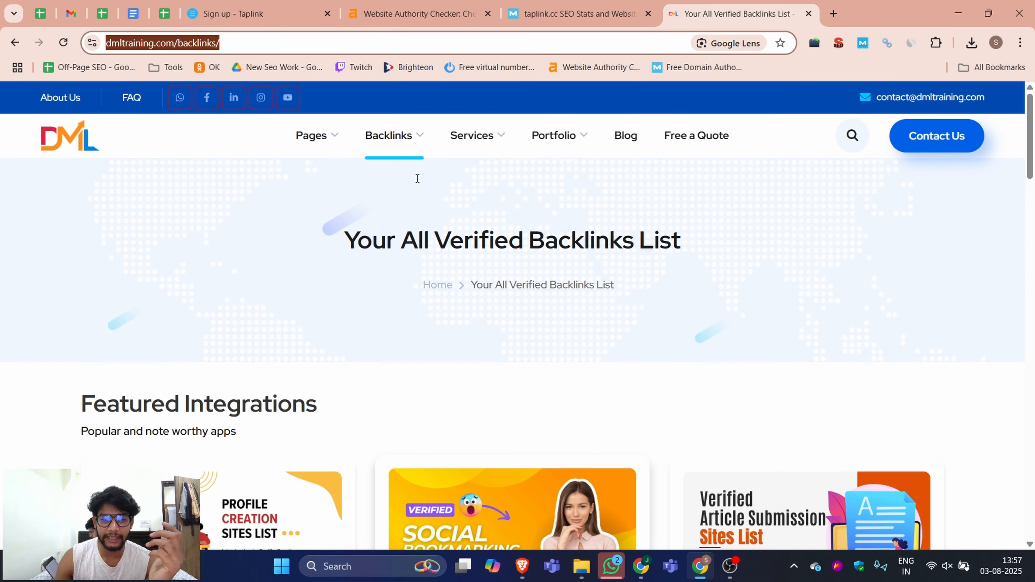
pyautogui.moveTo(331, 143)
pyautogui.click(339, 194)
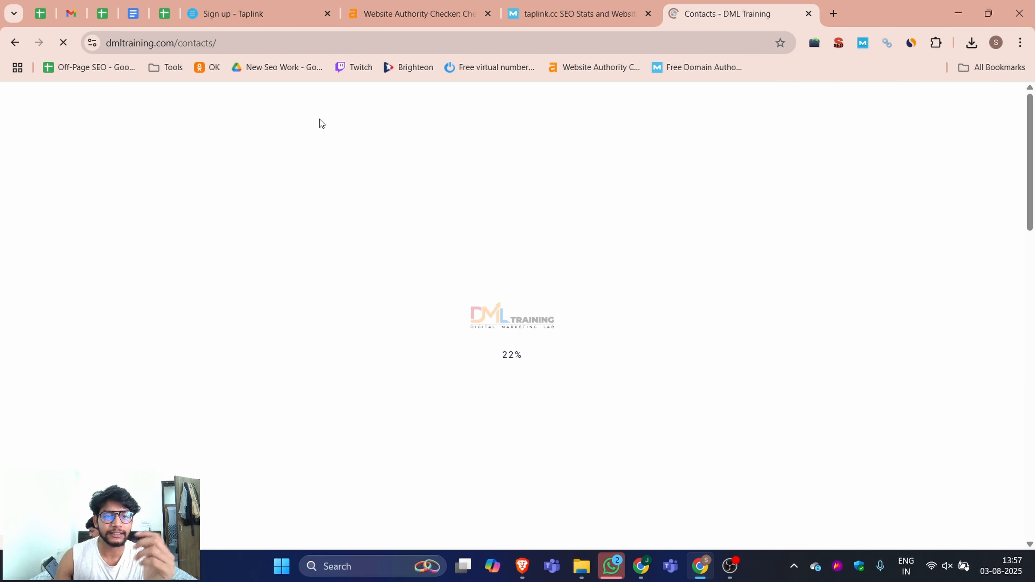
pyautogui.click(215, 44)
pyautogui.hotkey('ctrl', 'c')
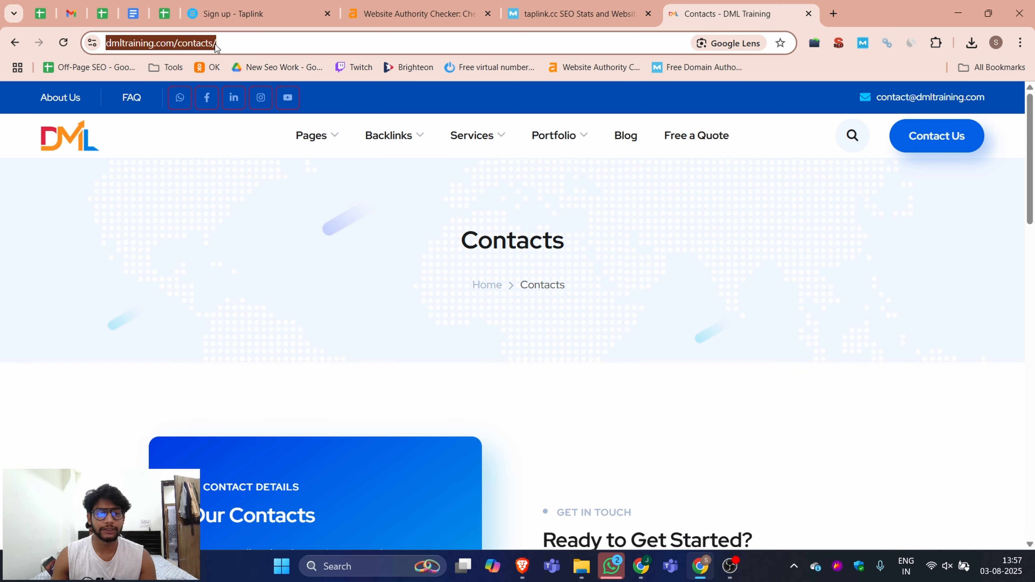
pyautogui.click(244, 14)
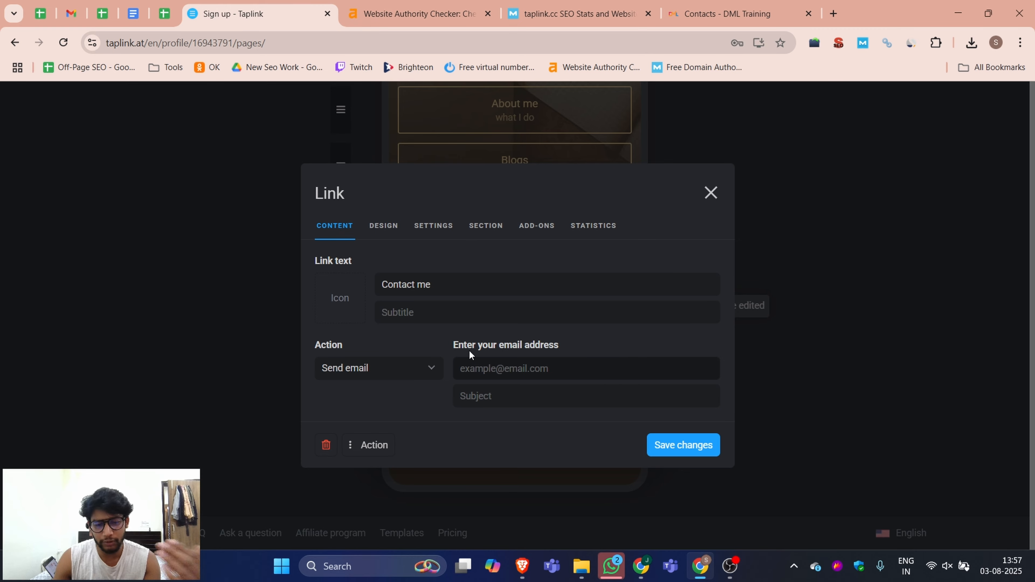
pyautogui.click(424, 369)
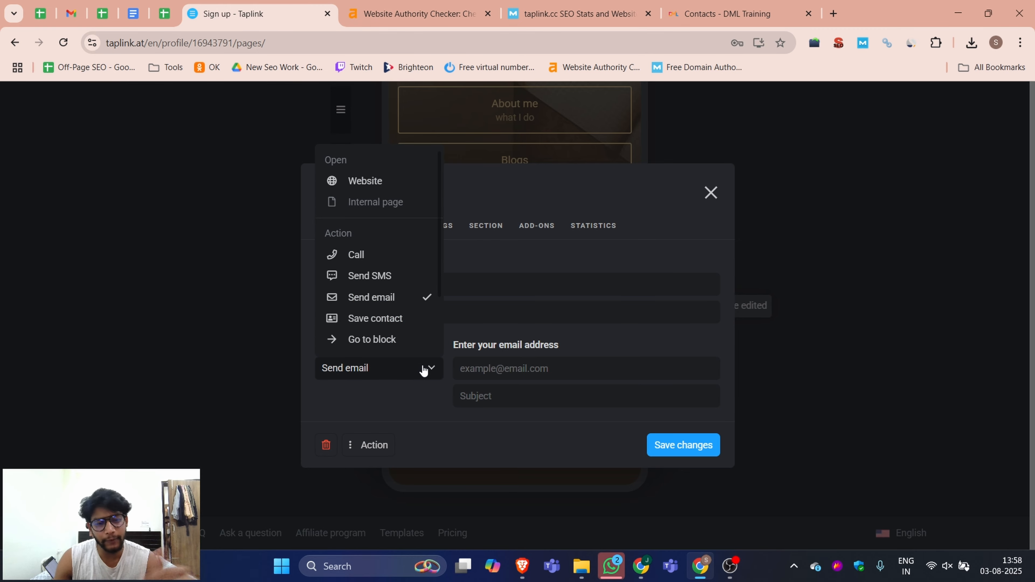
pyautogui.click(384, 180)
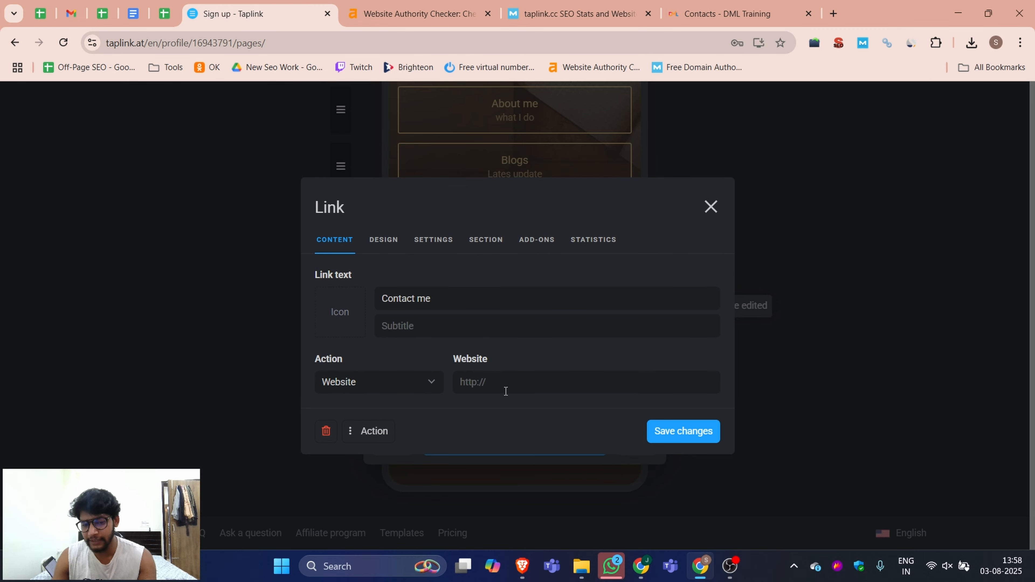
pyautogui.hotkey('ctrl', 'v')
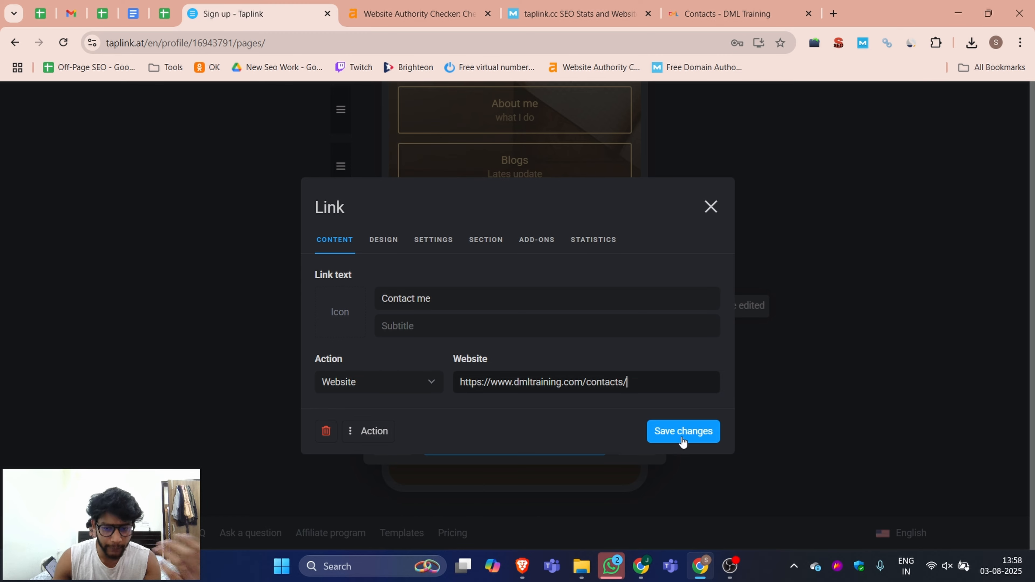
pyautogui.click(681, 432)
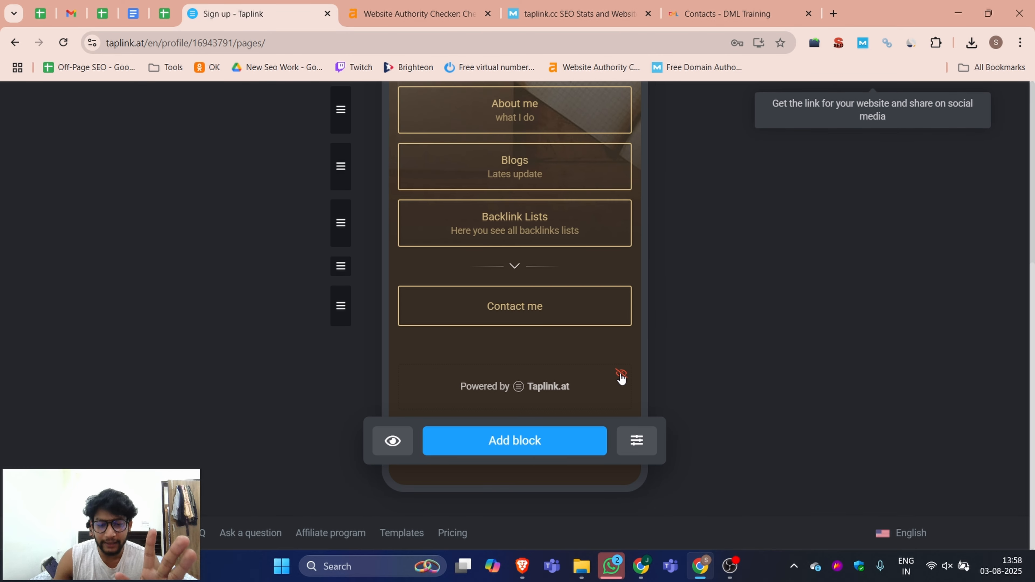
pyautogui.scroll(5, 665, 309)
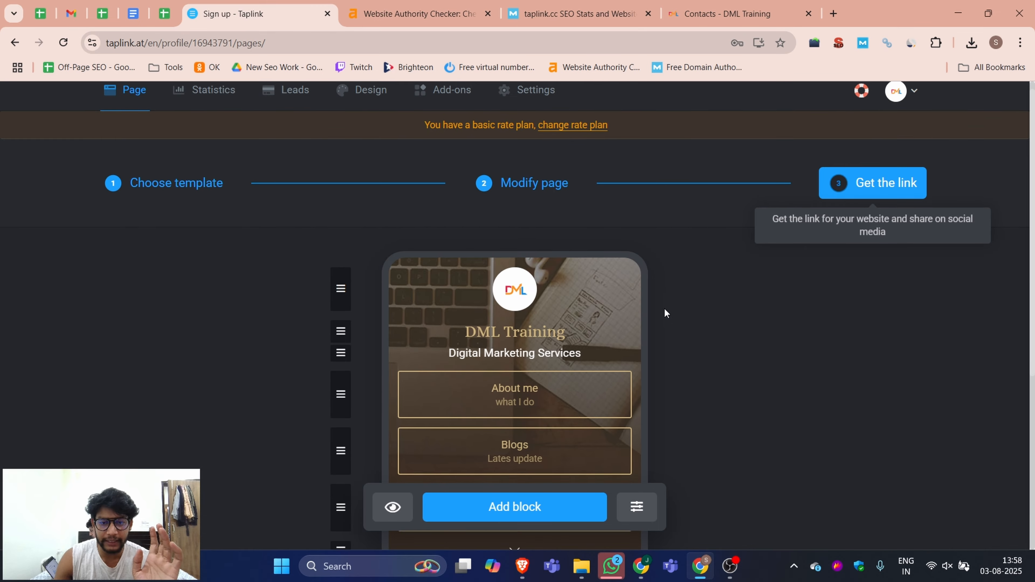
pyautogui.scroll(-5, 664, 308)
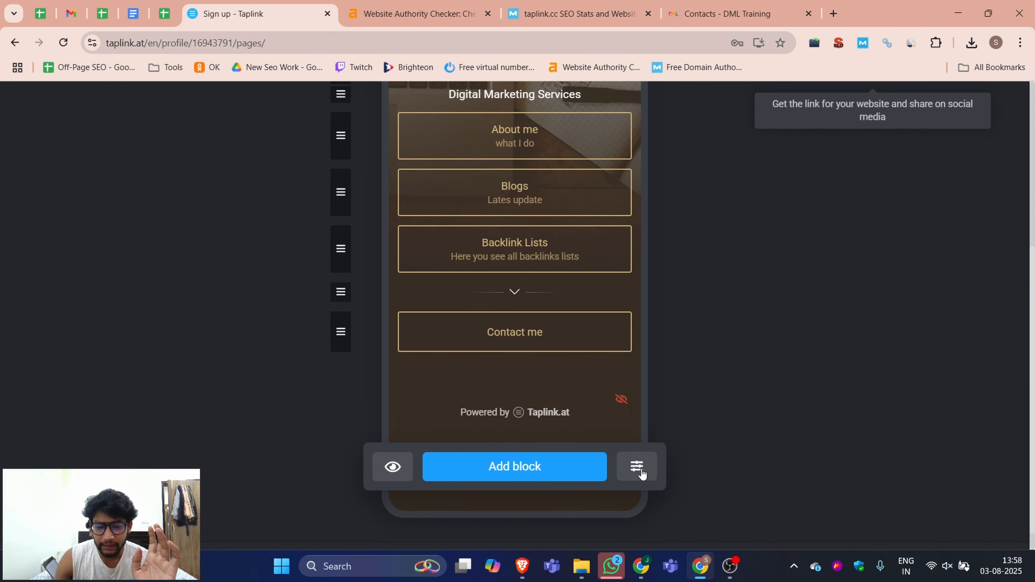
pyautogui.scroll(6, 310, 332)
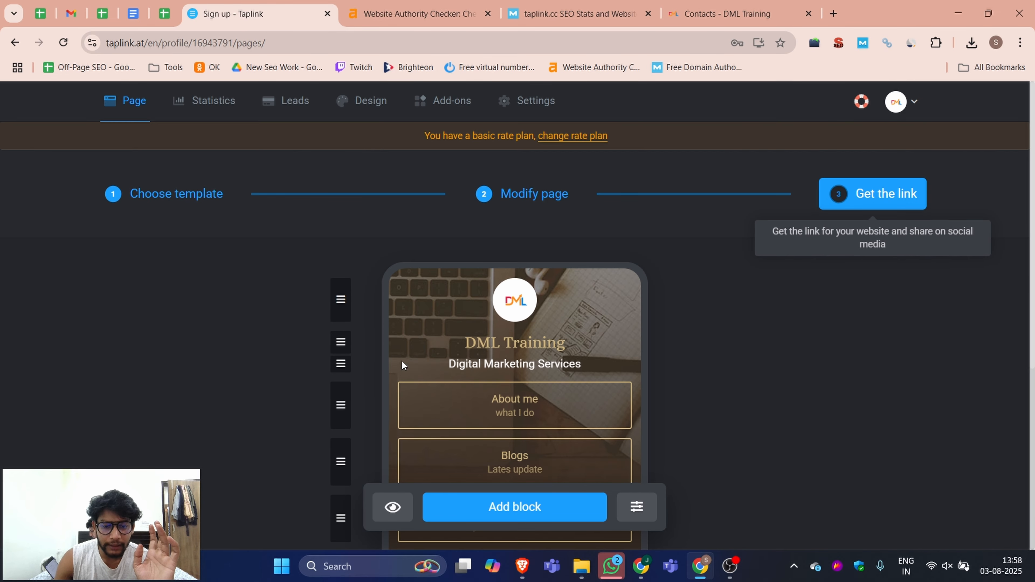
pyautogui.scroll(-6, 424, 387)
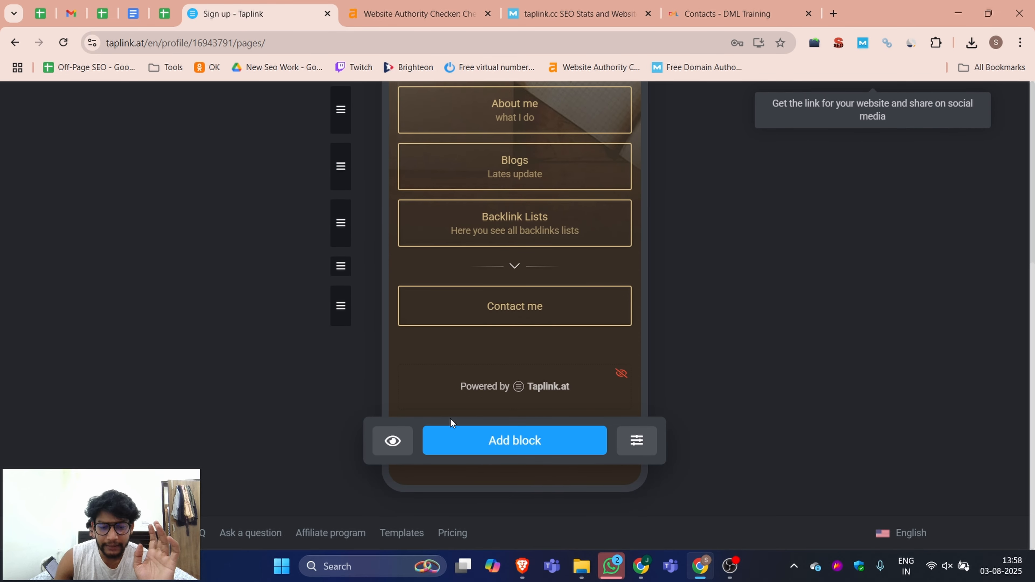
pyautogui.click(521, 451)
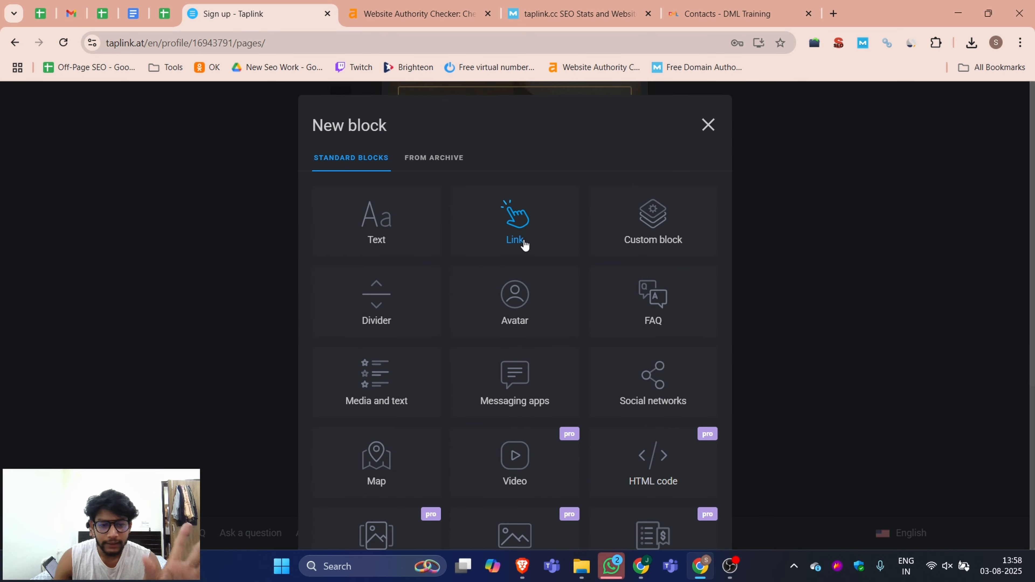
pyautogui.scroll(-6, 530, 277)
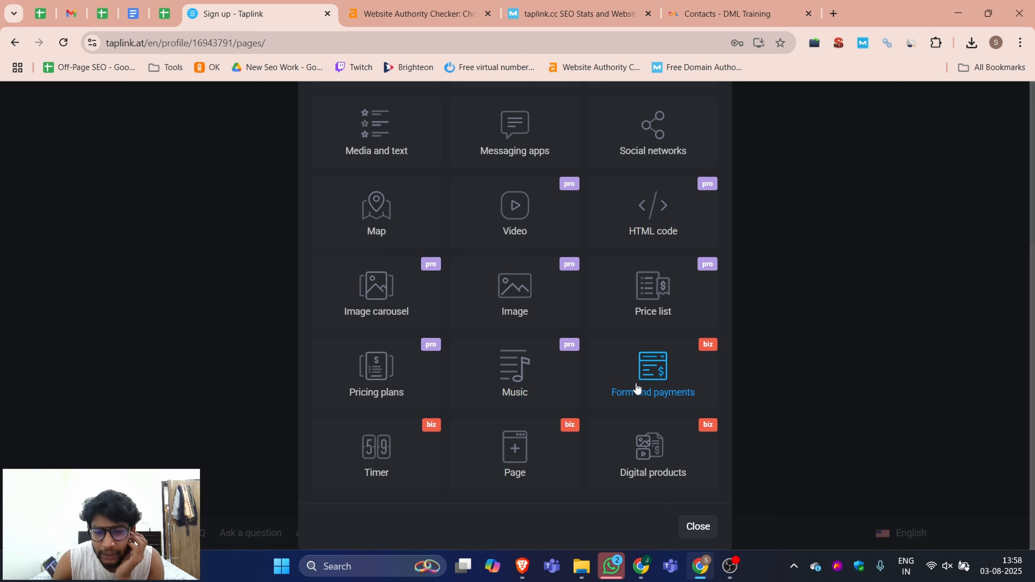
pyautogui.click(507, 213)
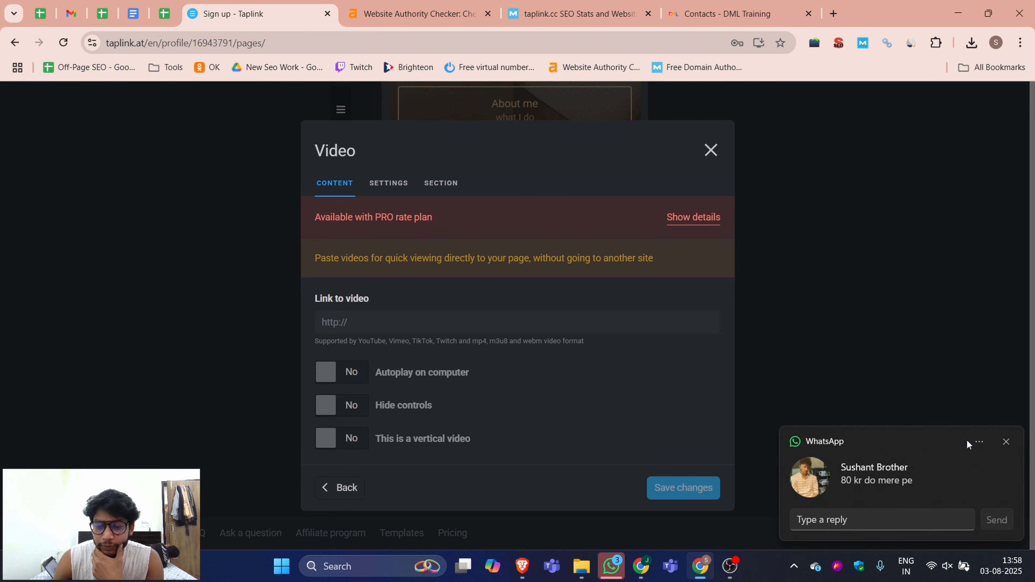
pyautogui.click(1006, 443)
pyautogui.click(711, 151)
# Step: Add a new Link block and set its icon to the YouTube logo found by searching youtu
pyautogui.click(513, 439)
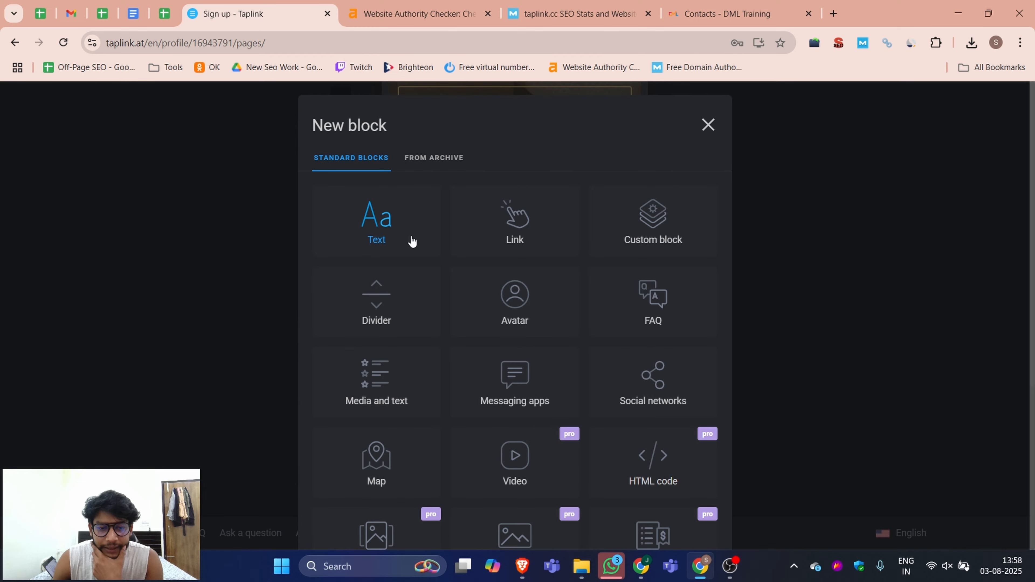
pyautogui.click(514, 224)
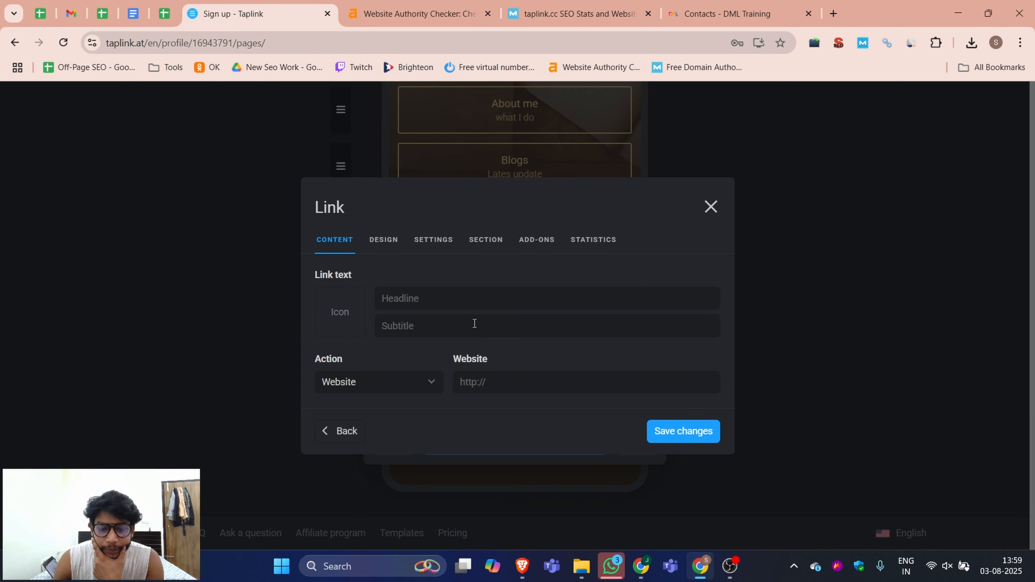
pyautogui.click(336, 317)
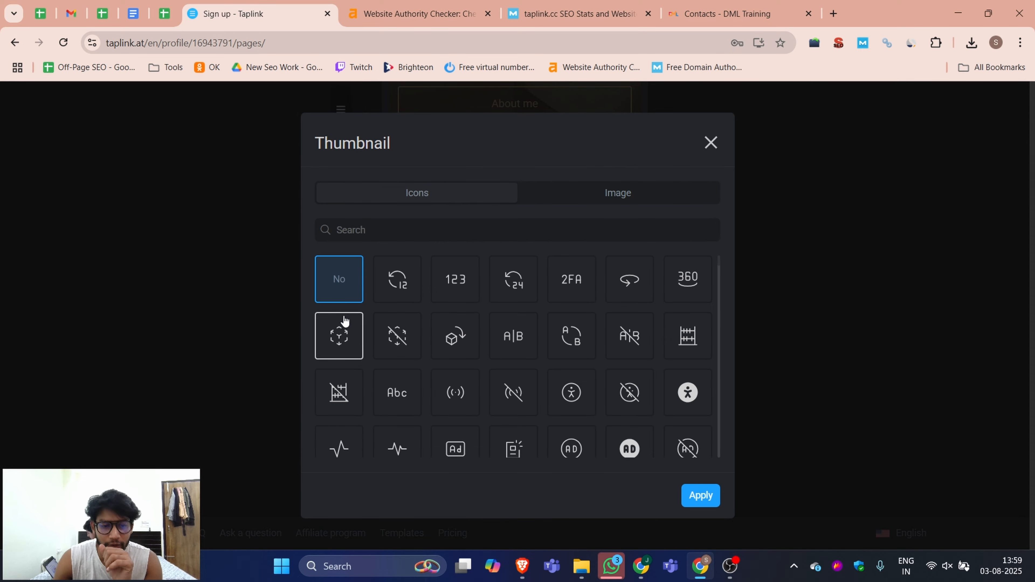
pyautogui.click(419, 224)
pyautogui.write('youtu')
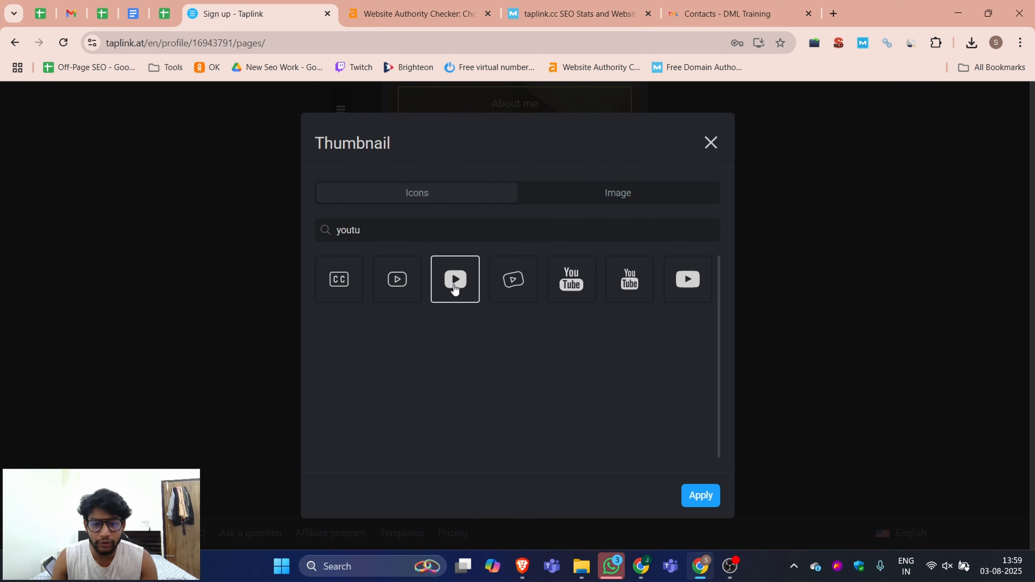
pyautogui.click(455, 281)
pyautogui.click(570, 280)
pyautogui.click(697, 494)
# Step: Enter DML Training as the link's headline and check the action options, keeping Website
pyautogui.click(441, 302)
pyautogui.write('DML Training')
pyautogui.hotkey('ctrl', 'a')
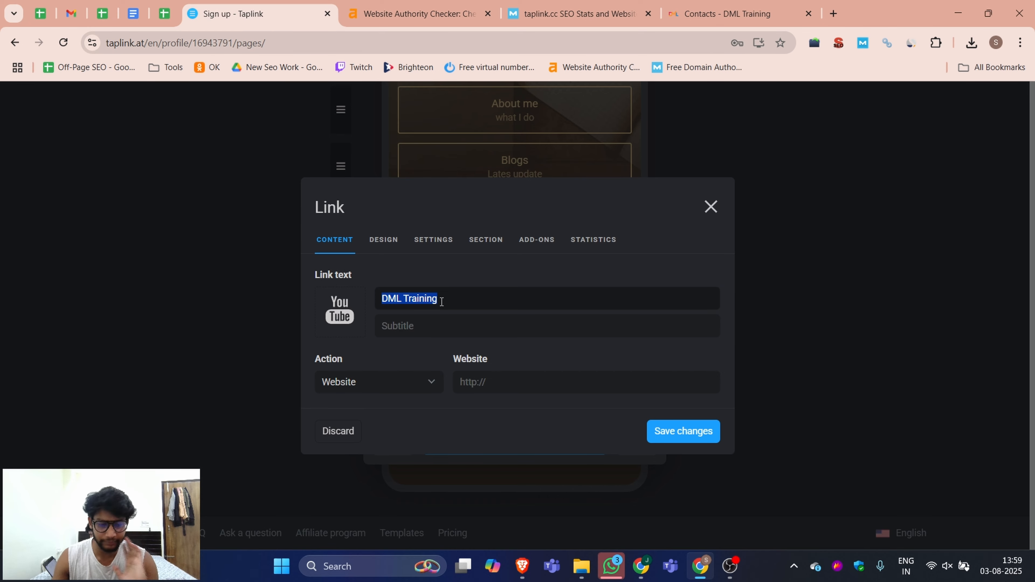
pyautogui.click(383, 392)
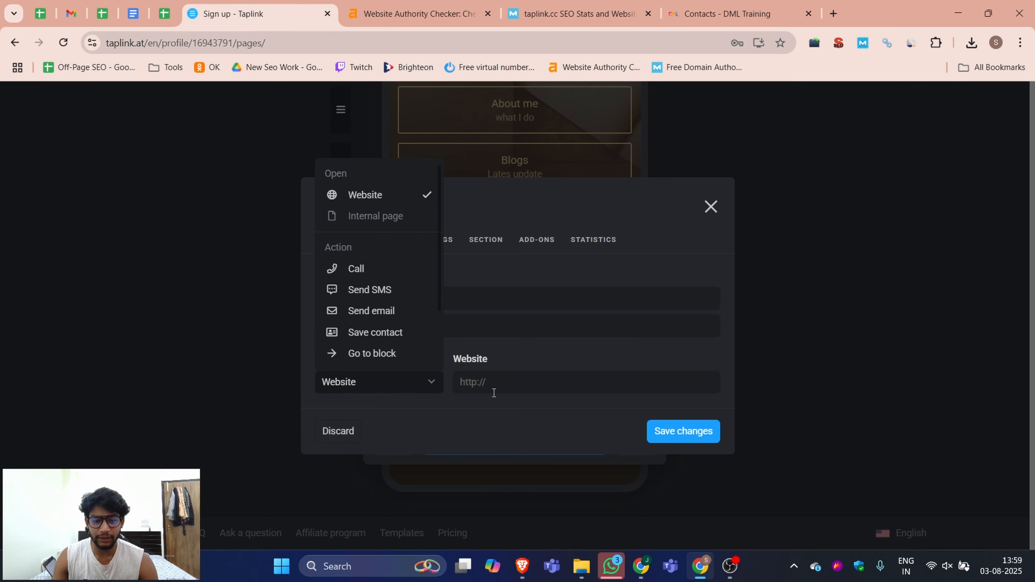
pyautogui.click(493, 389)
# Step: Open the DML Training YouTube channel page in another tab and copy its address
pyautogui.click(707, 18)
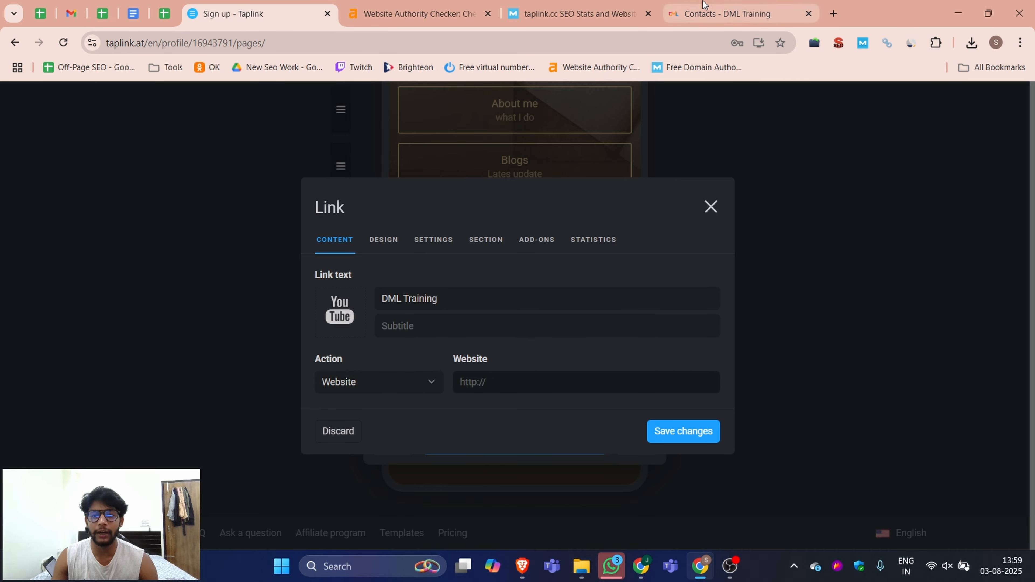
pyautogui.click(288, 98)
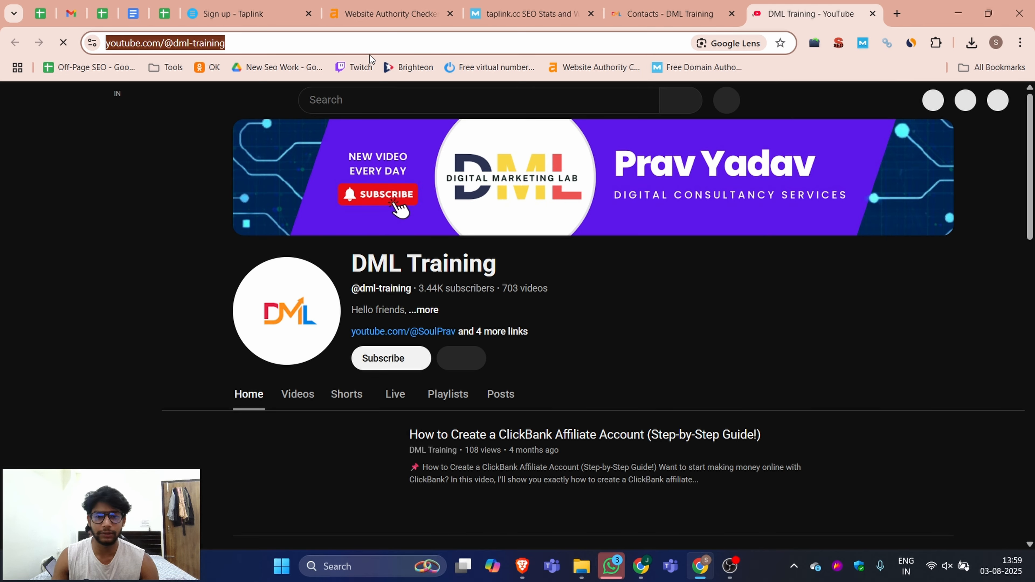
pyautogui.scroll(-4, 450, 305)
pyautogui.scroll(5, 452, 303)
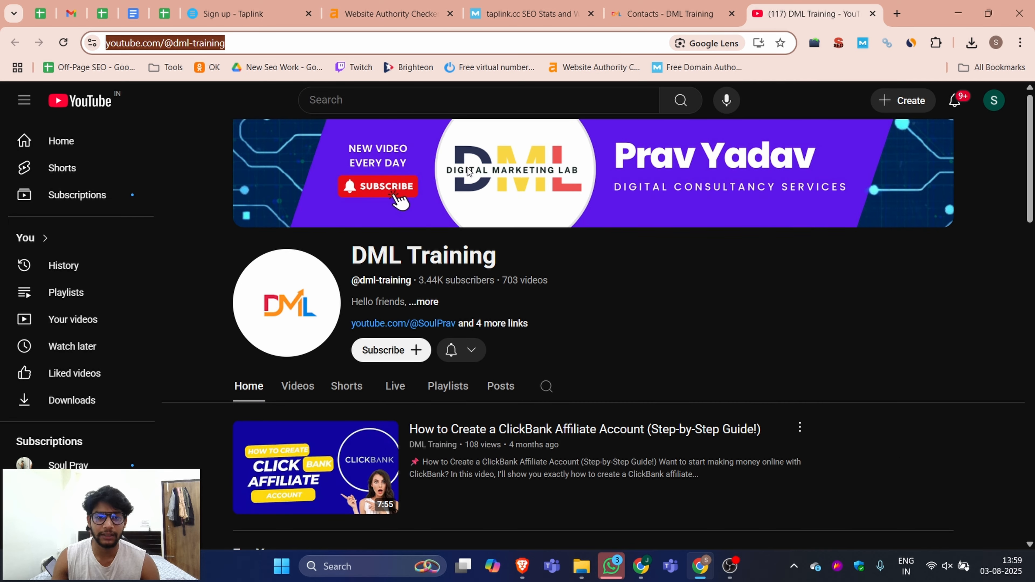
pyautogui.click(263, 4)
pyautogui.write('https://www.youtube.com/@dml-training')
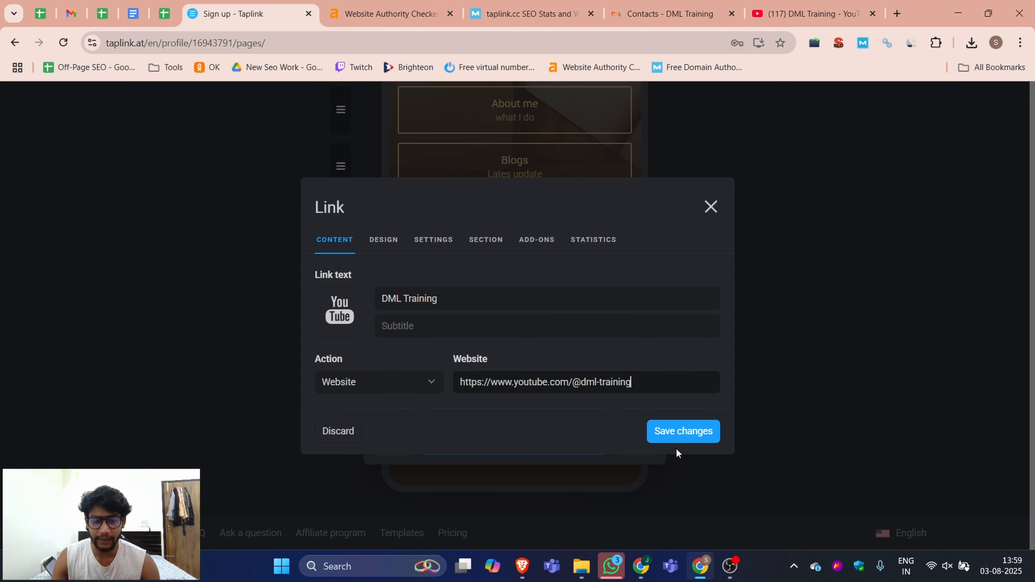
pyautogui.click(693, 439)
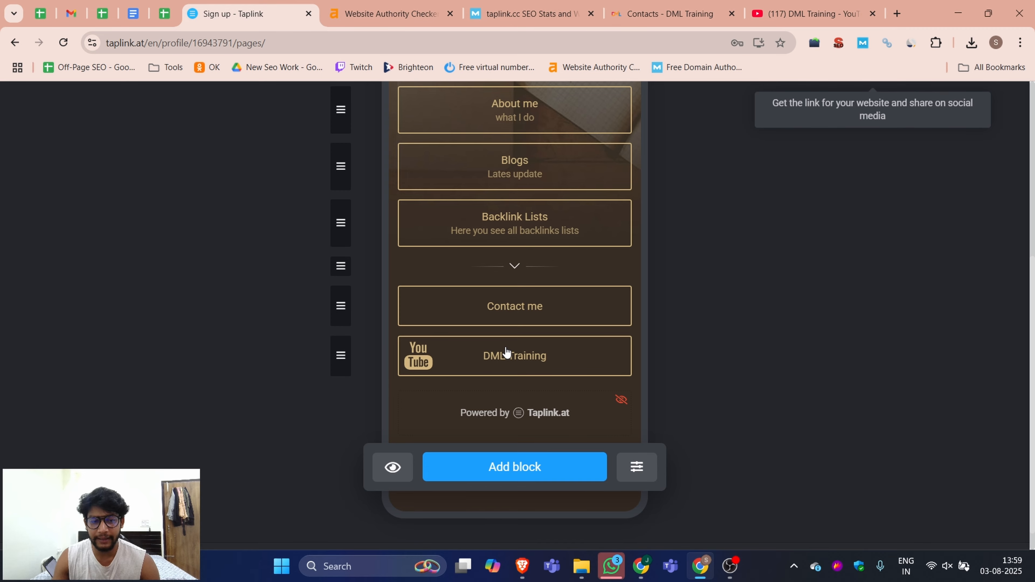
# Step: Add another Link block with a YouTube icon found by searching you and the headline Soul Prav
pyautogui.scroll(5, 507, 342)
pyautogui.scroll(-6, 514, 351)
pyautogui.click(505, 446)
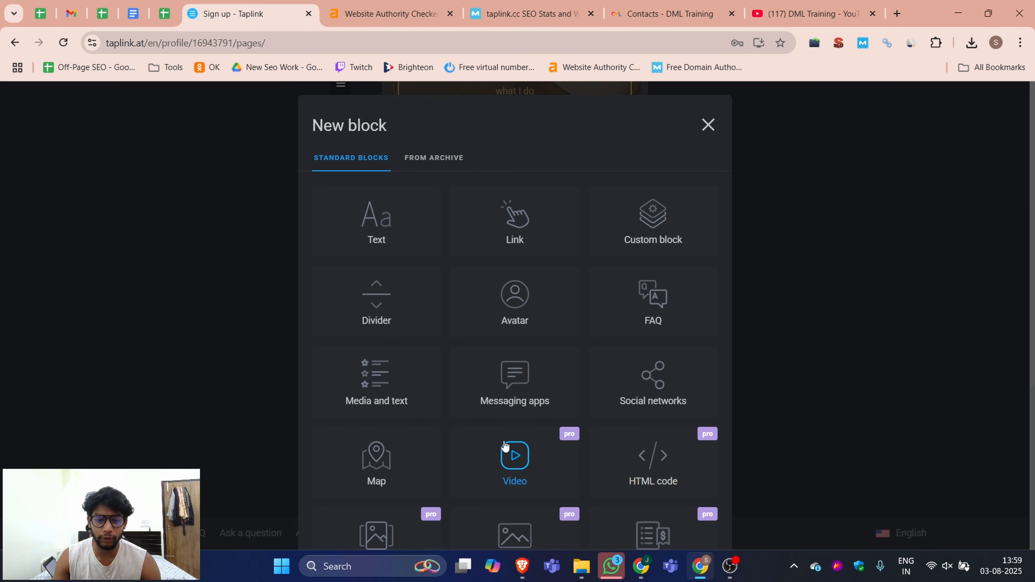
pyautogui.click(526, 229)
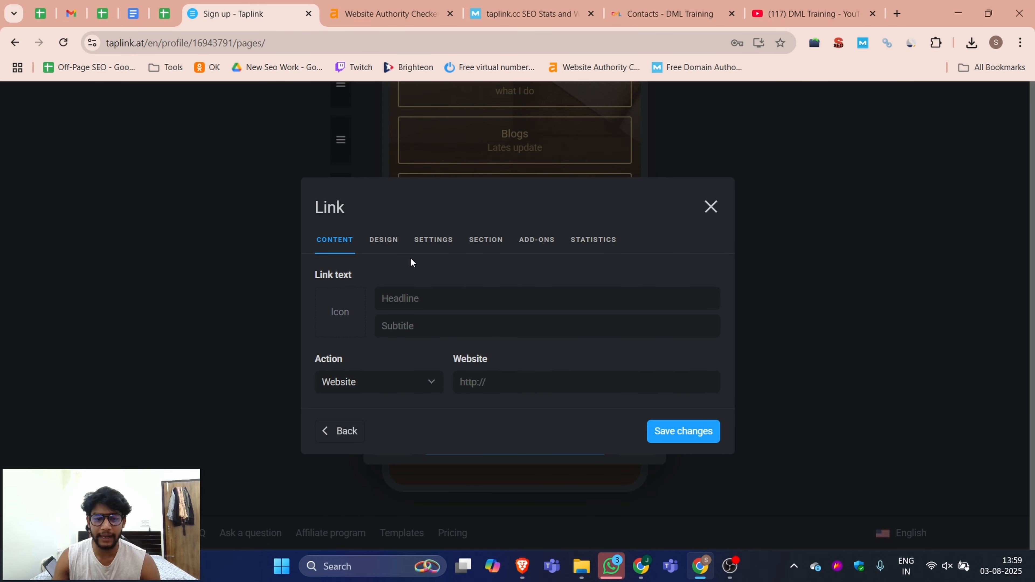
pyautogui.click(342, 317)
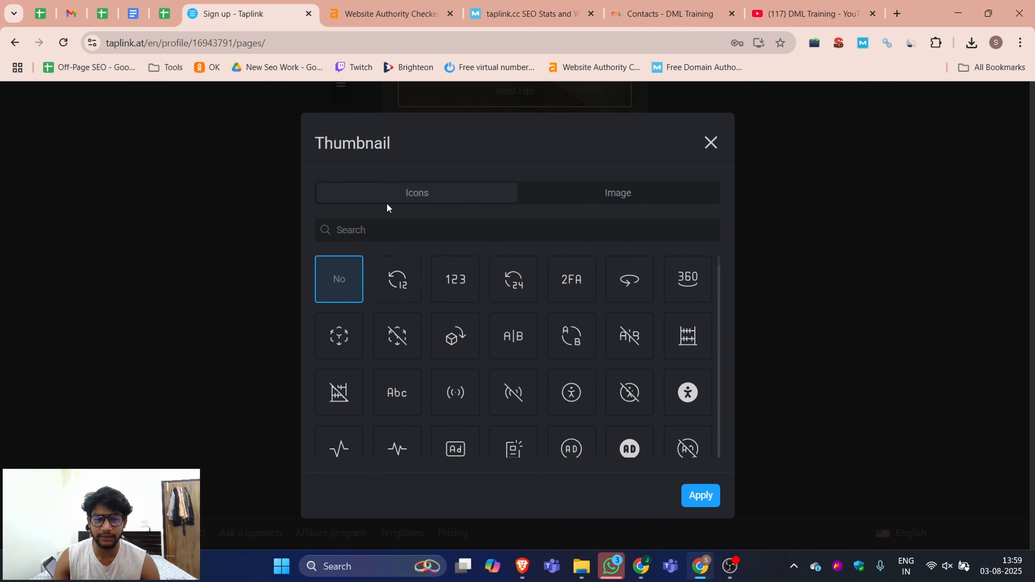
pyautogui.click(399, 240)
pyautogui.write('a')
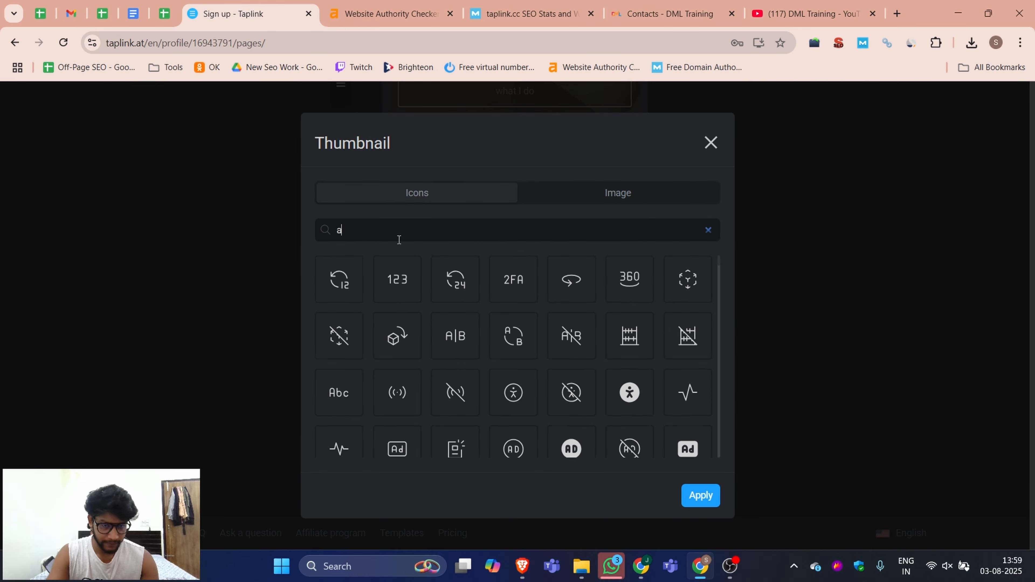
pyautogui.press('BackSpace')
pyautogui.write('u')
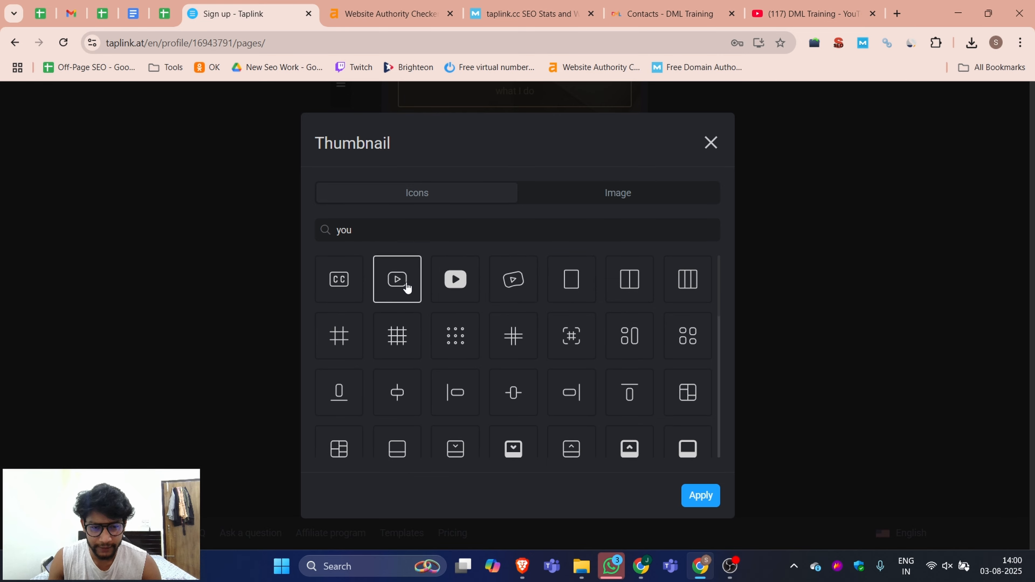
pyautogui.doubleClick(406, 287)
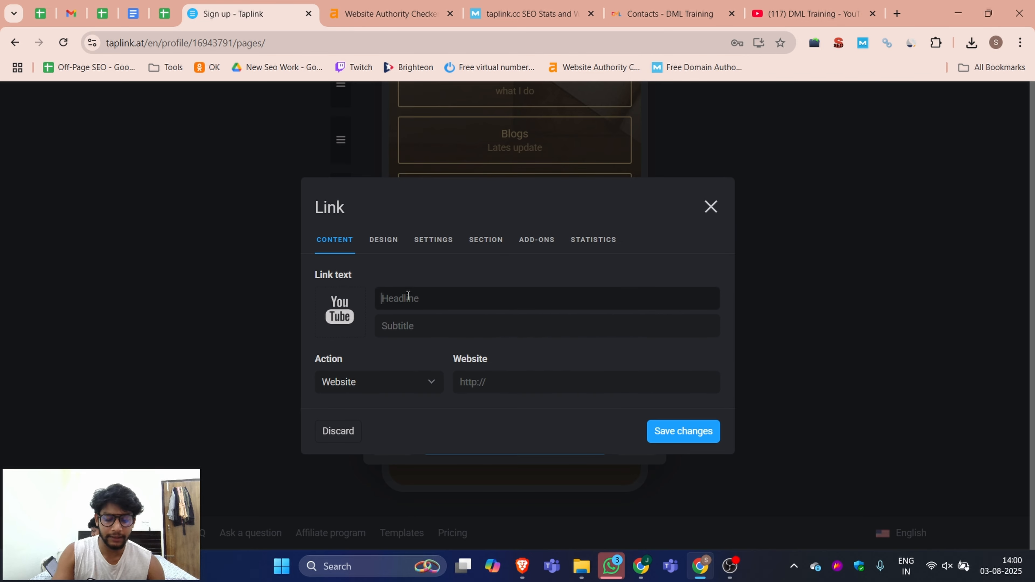
pyautogui.write('Soul Prav')
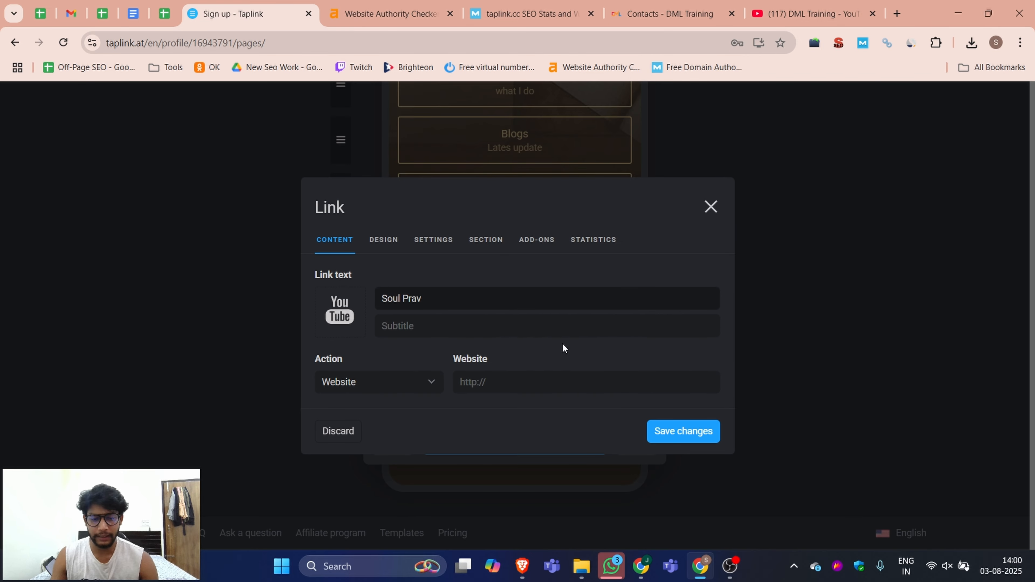
pyautogui.click(805, 14)
pyautogui.click(69, 465)
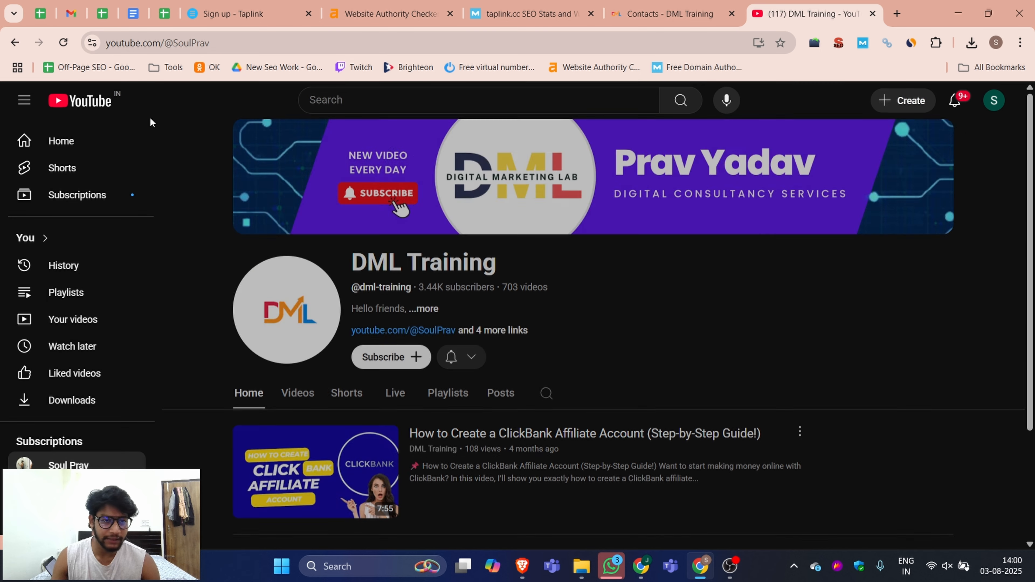
pyautogui.click(175, 43)
pyautogui.hotkey('ctrl', 'c')
pyautogui.click(245, 13)
pyautogui.hotkey('ctrl', 'v')
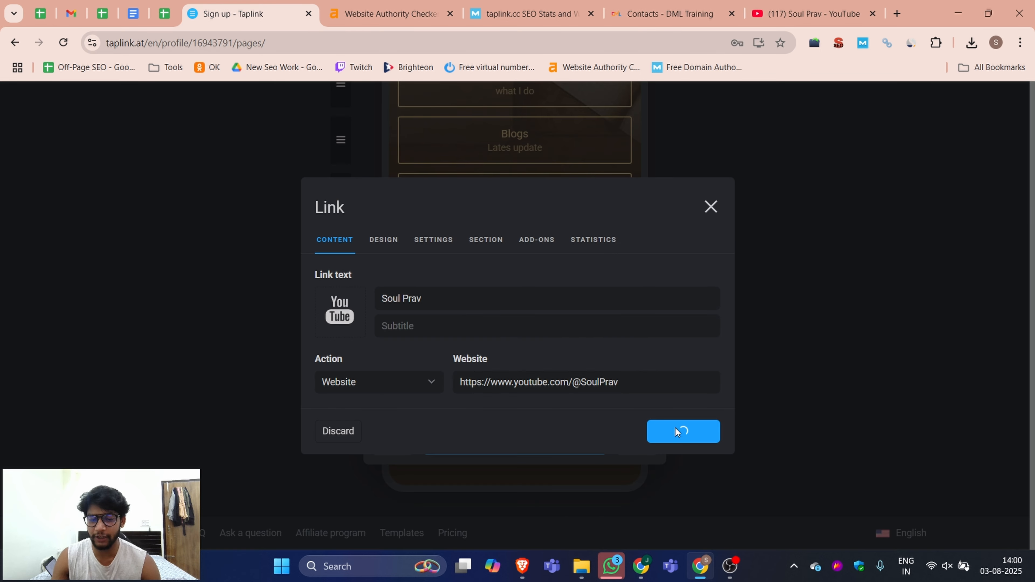
pyautogui.scroll(-1, 596, 201)
pyautogui.scroll(5, 517, 346)
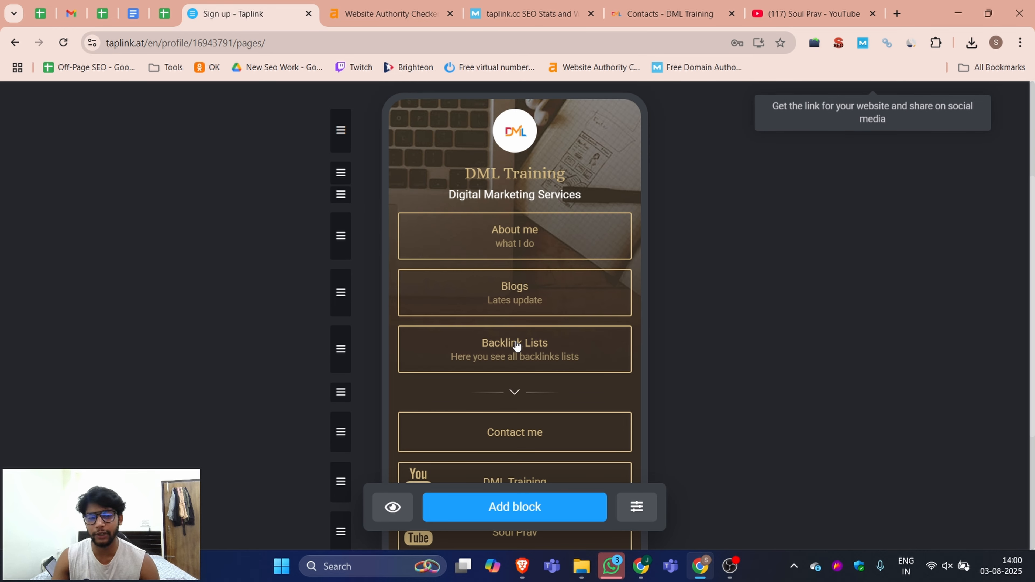
# Step: Open the avatar block and try its different layout styles
pyautogui.scroll(4, 516, 346)
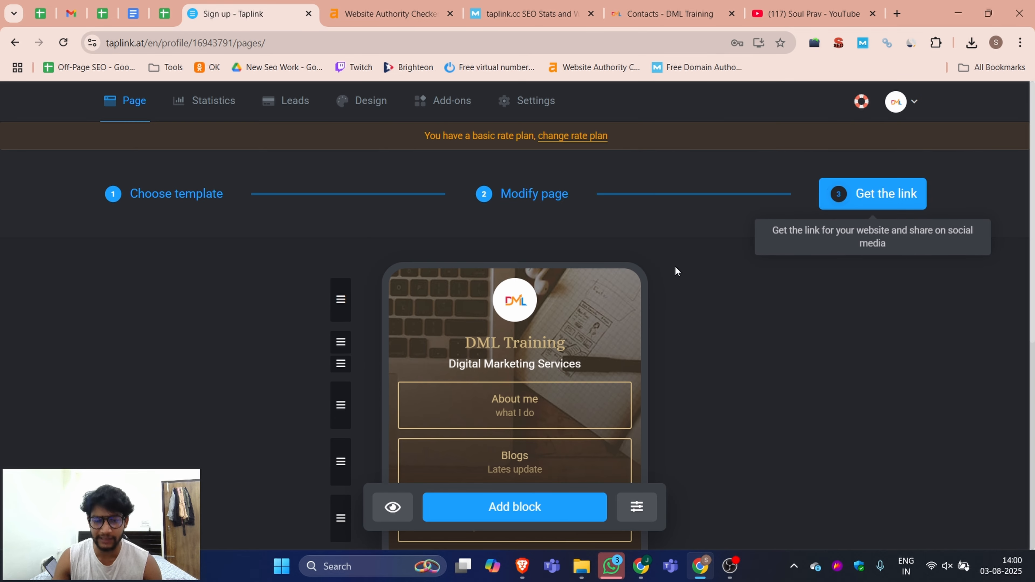
pyautogui.click(617, 288)
pyautogui.scroll(-3, 626, 237)
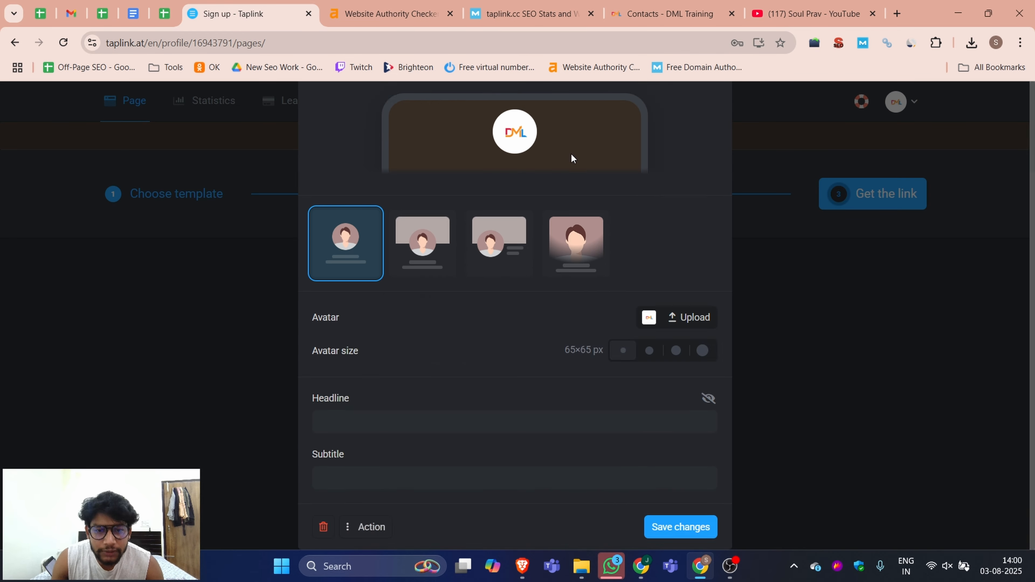
pyautogui.scroll(3, 571, 158)
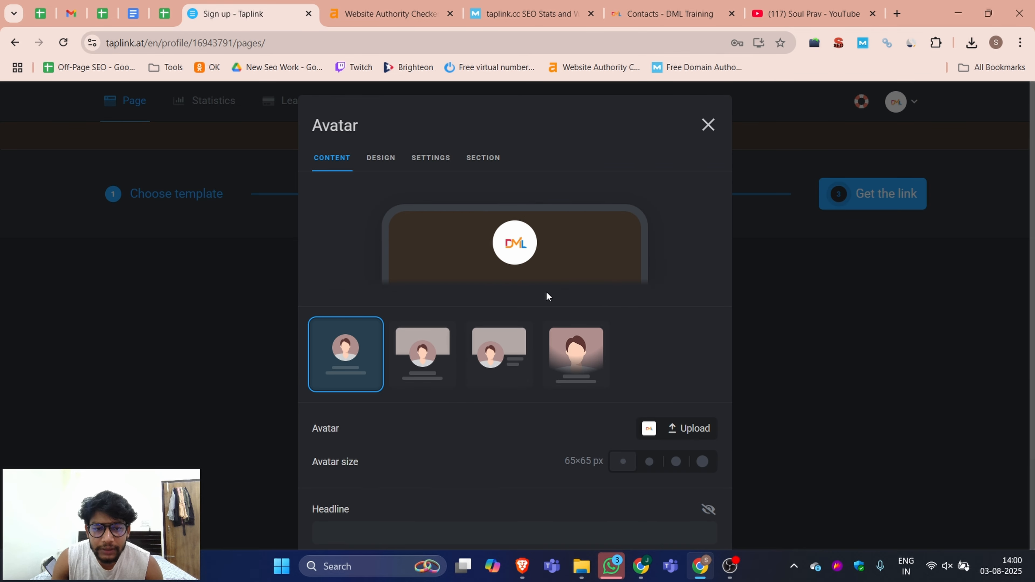
pyautogui.click(575, 361)
pyautogui.click(509, 481)
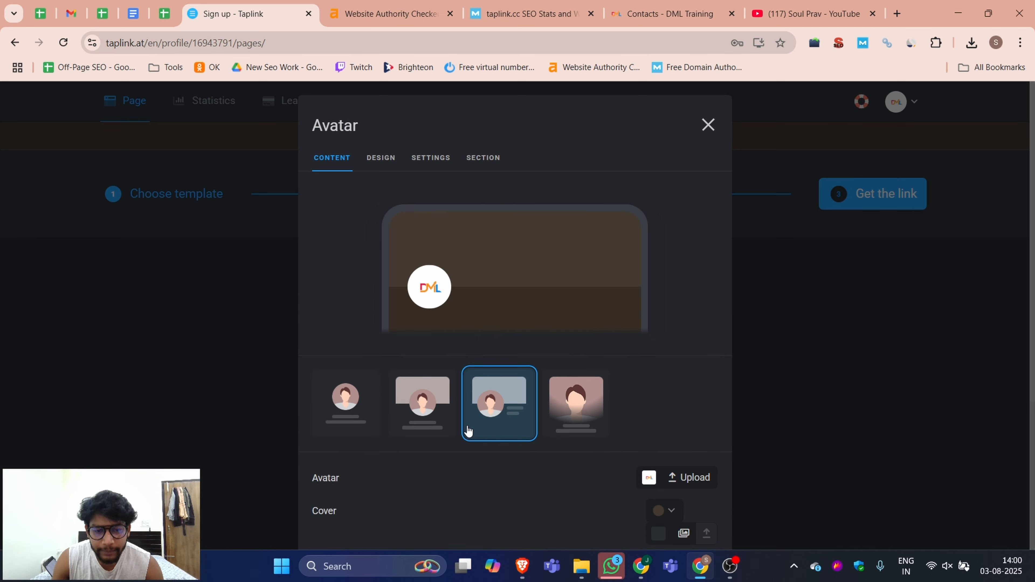
pyautogui.click(408, 416)
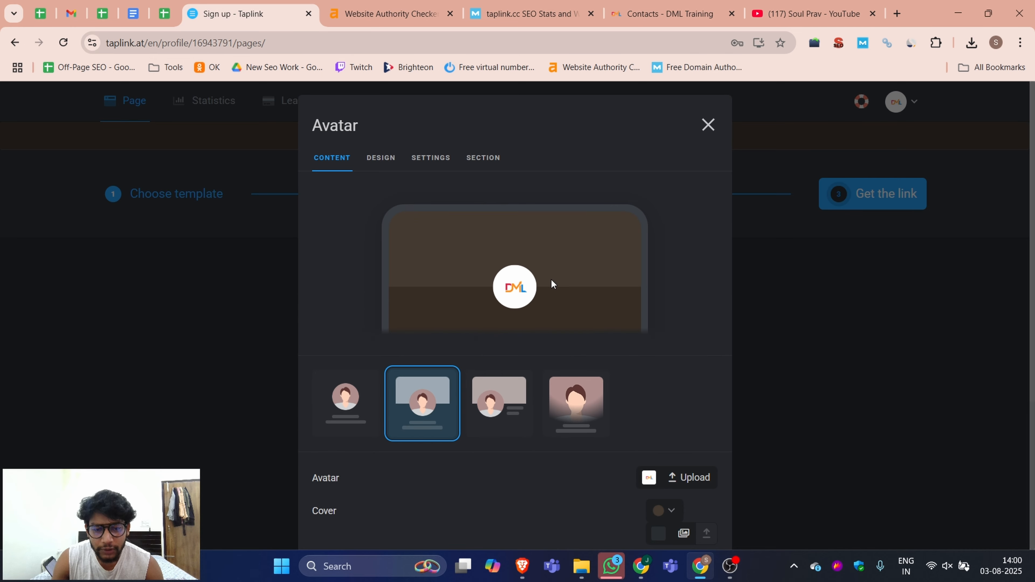
pyautogui.click(360, 408)
pyautogui.click(502, 369)
pyautogui.click(551, 364)
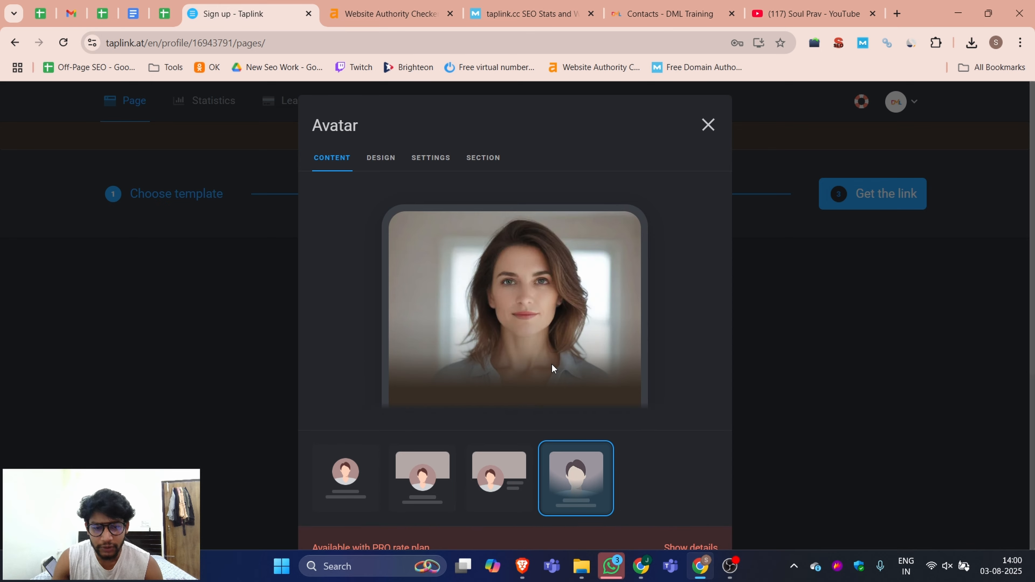
# Step: Examine the avatar block's Design, Settings and Section options
pyautogui.click(379, 158)
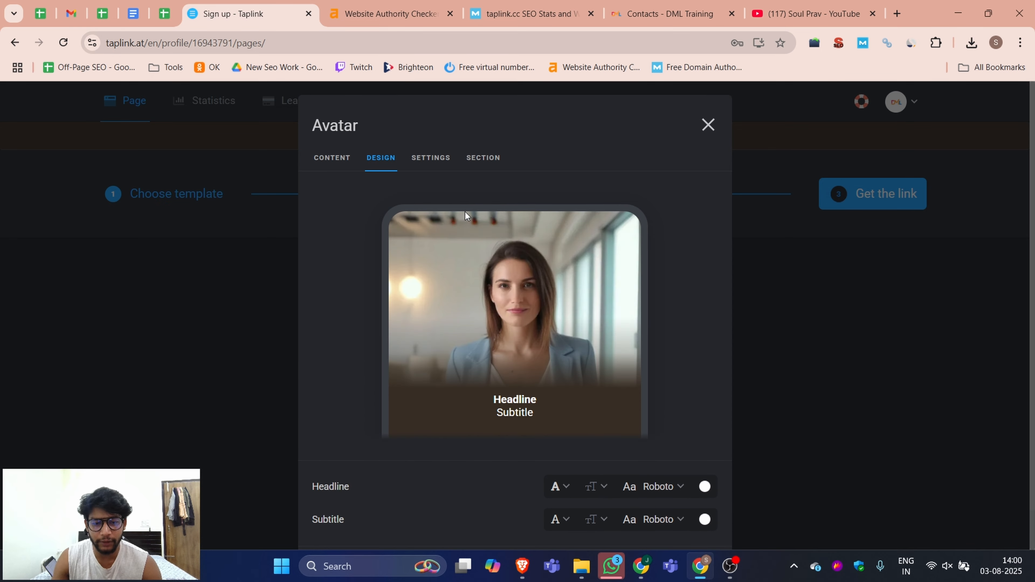
pyautogui.scroll(-1, 501, 372)
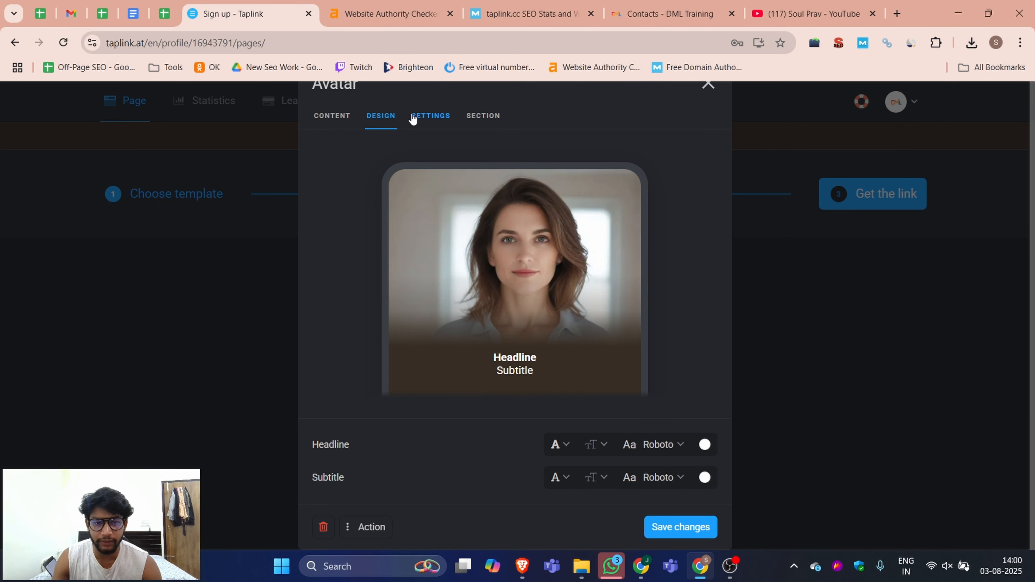
pyautogui.click(428, 117)
pyautogui.click(492, 263)
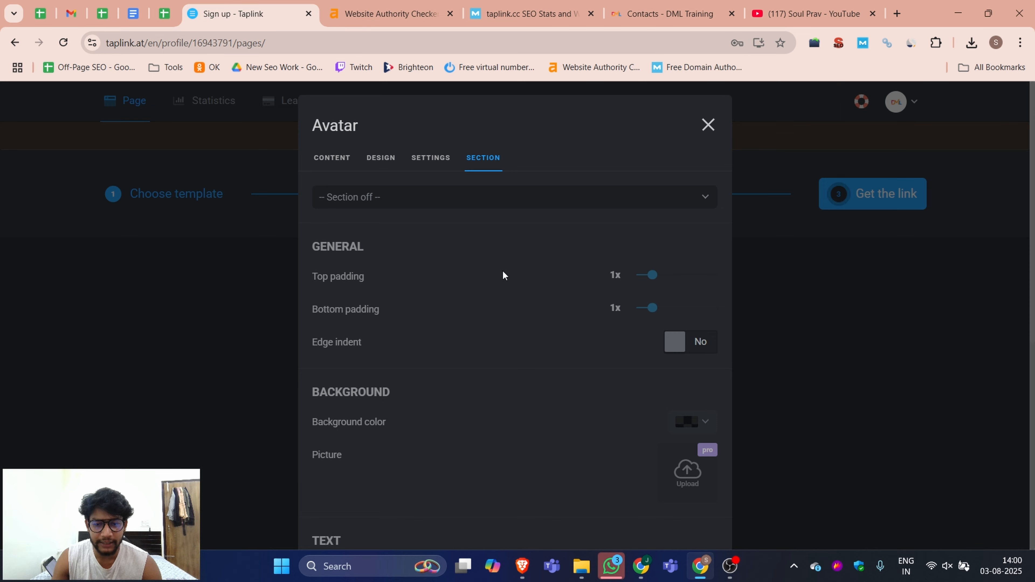
pyautogui.scroll(-8, 530, 302)
pyautogui.scroll(5, 543, 319)
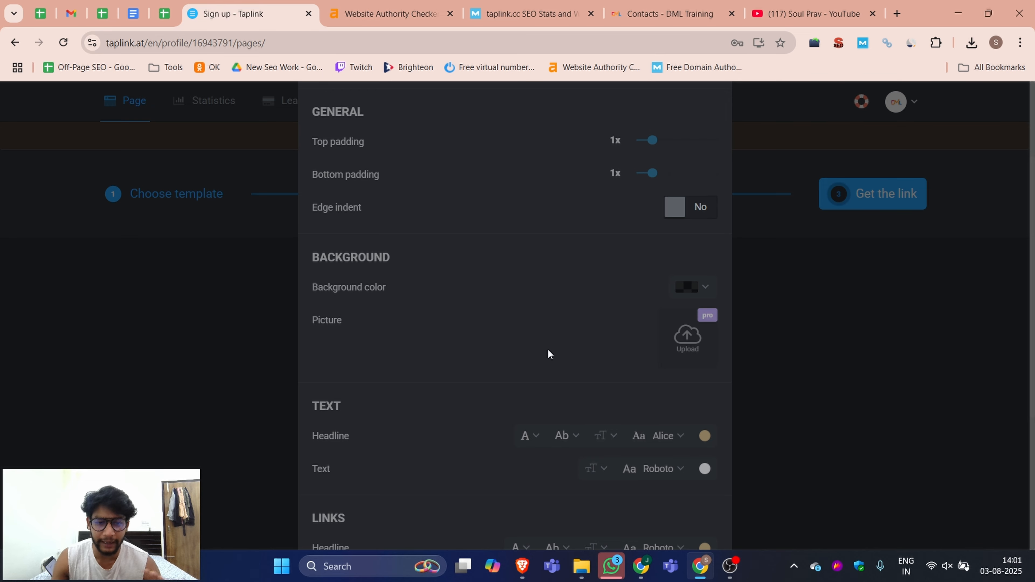
pyautogui.scroll(3, 670, 319)
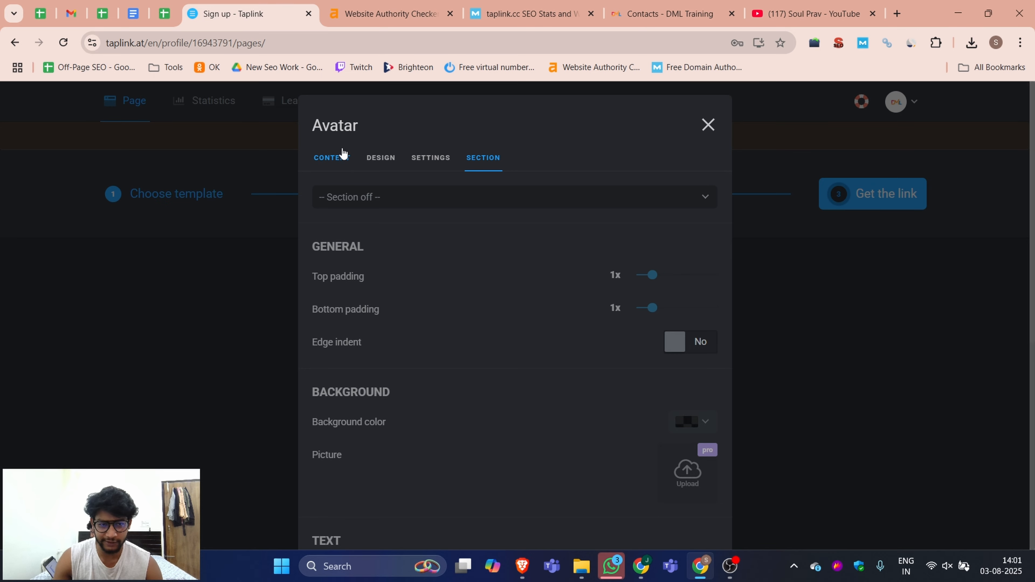
pyautogui.click(335, 158)
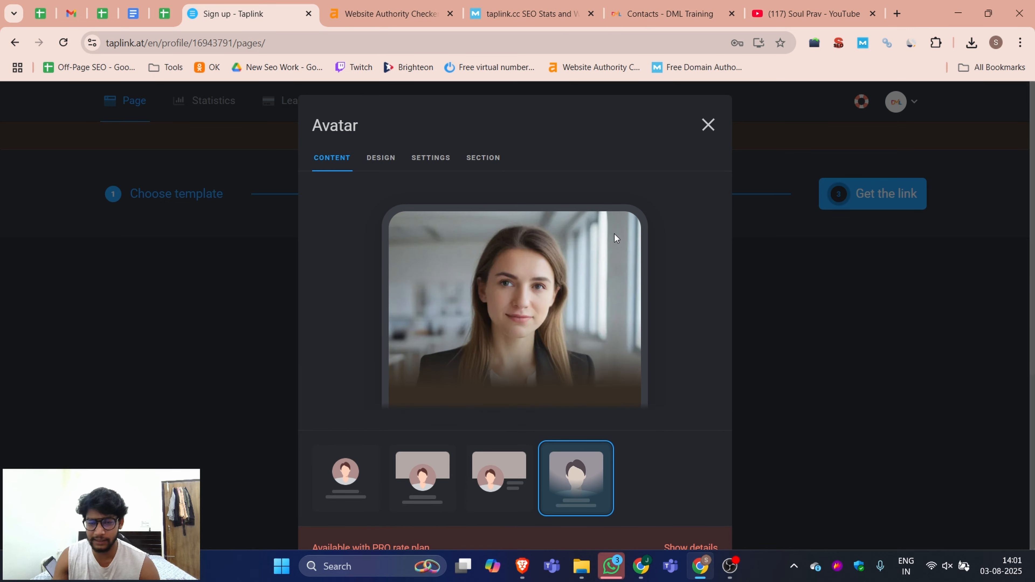
# Step: Reselect the avatar block's first layout and save the changes
pyautogui.scroll(-5, 615, 402)
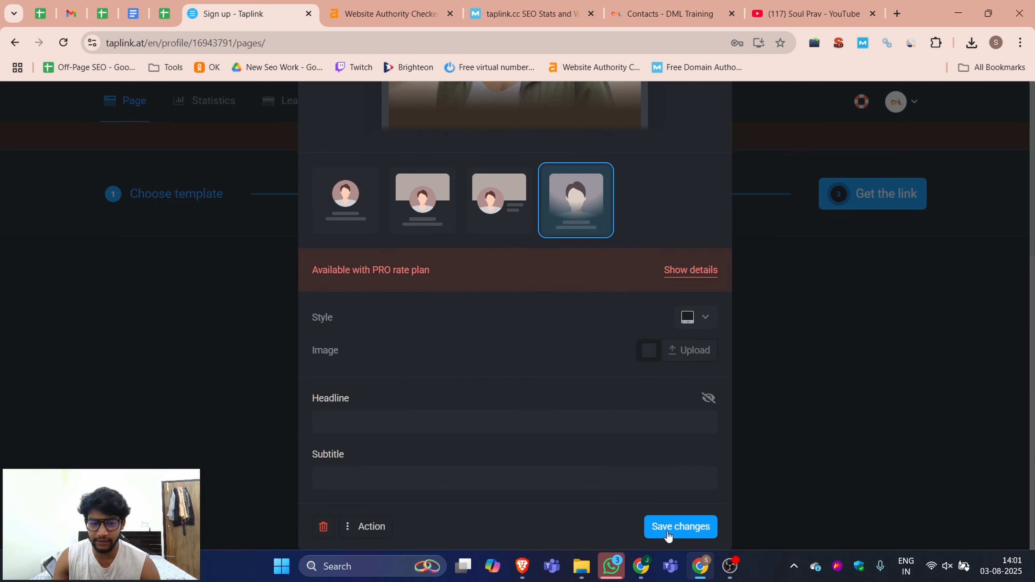
pyautogui.scroll(4, 709, 401)
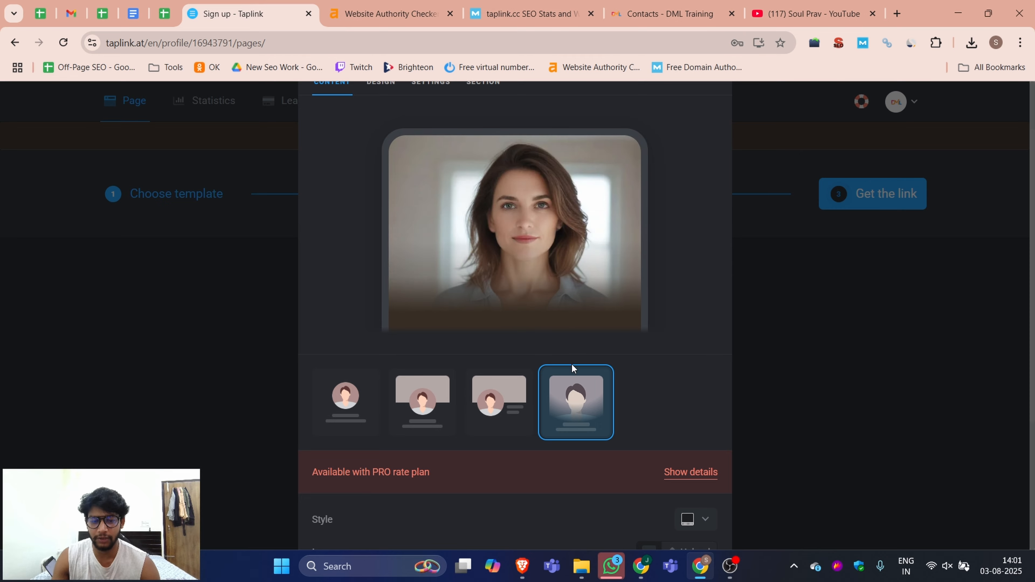
pyautogui.click(345, 409)
pyautogui.scroll(-1, 620, 436)
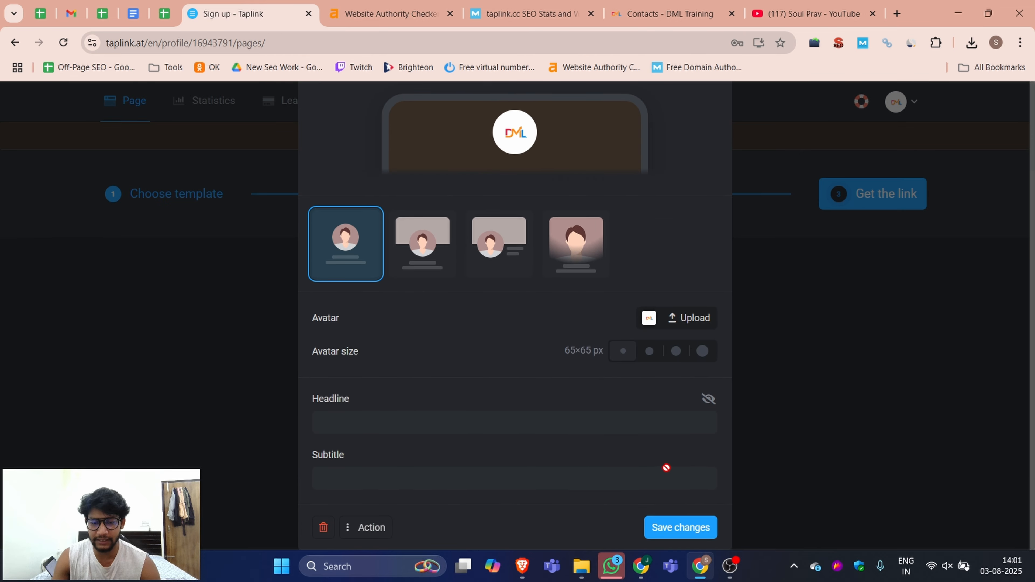
pyautogui.click(682, 527)
# Step: Publish the page on the taplink.cc domain with the username dml_training
pyautogui.scroll(-8, 757, 326)
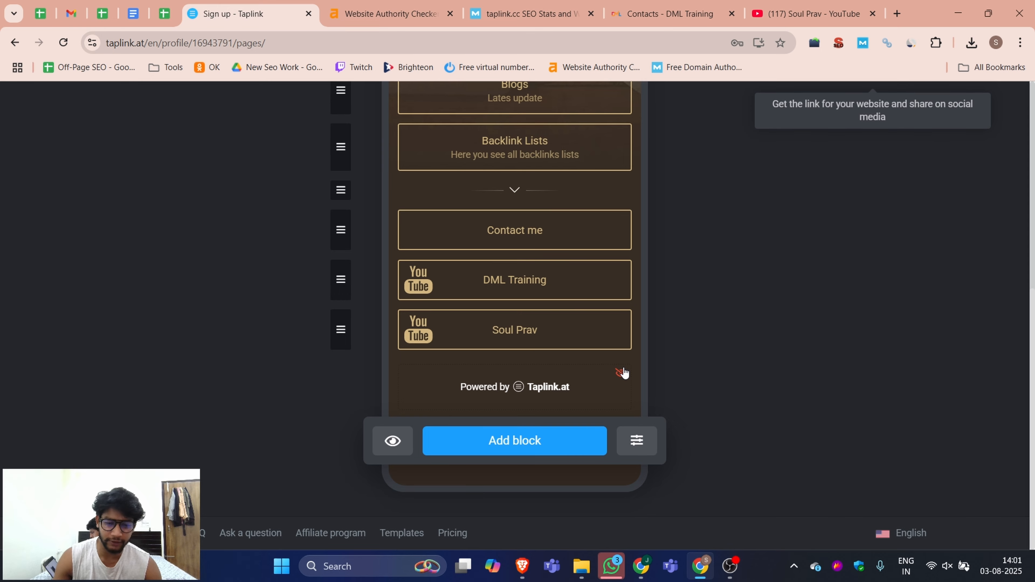
pyautogui.scroll(9, 953, 347)
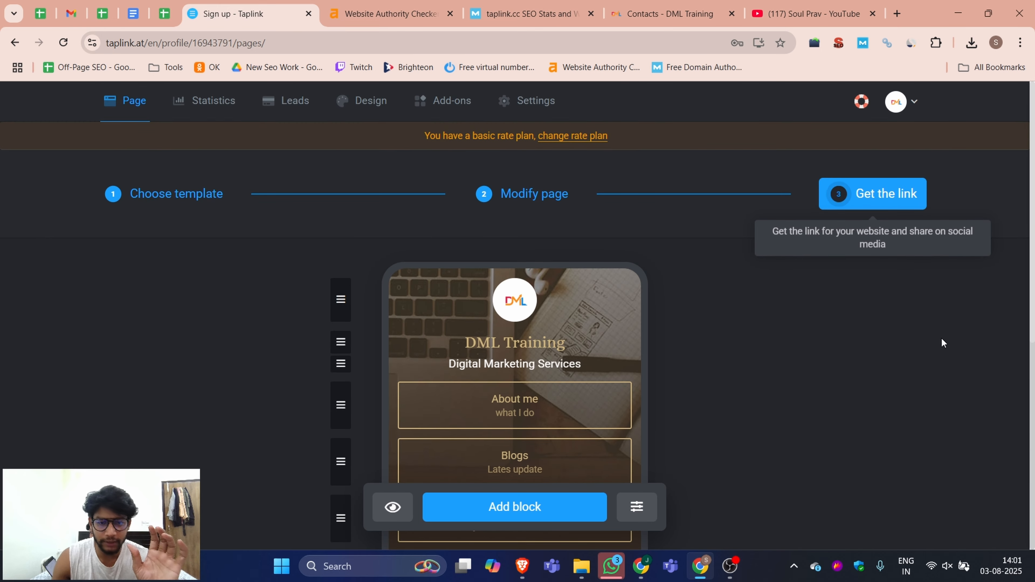
pyautogui.scroll(-5, 936, 326)
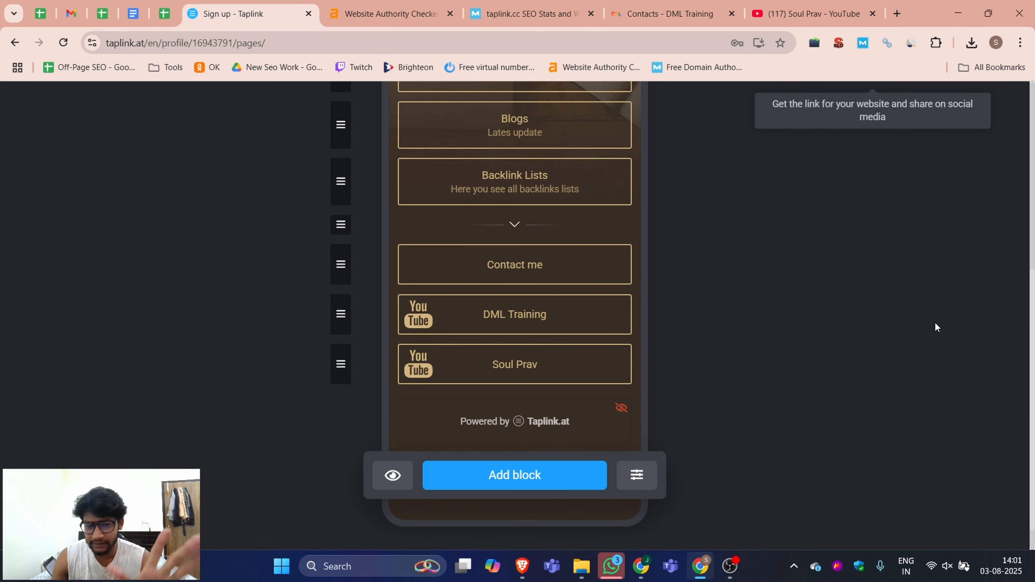
pyautogui.scroll(5, 935, 323)
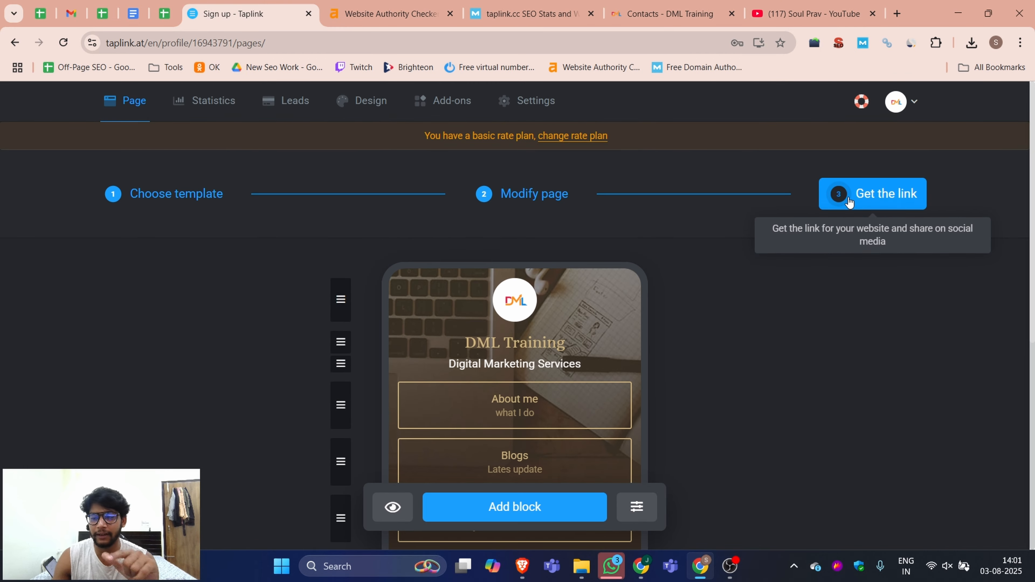
pyautogui.click(882, 195)
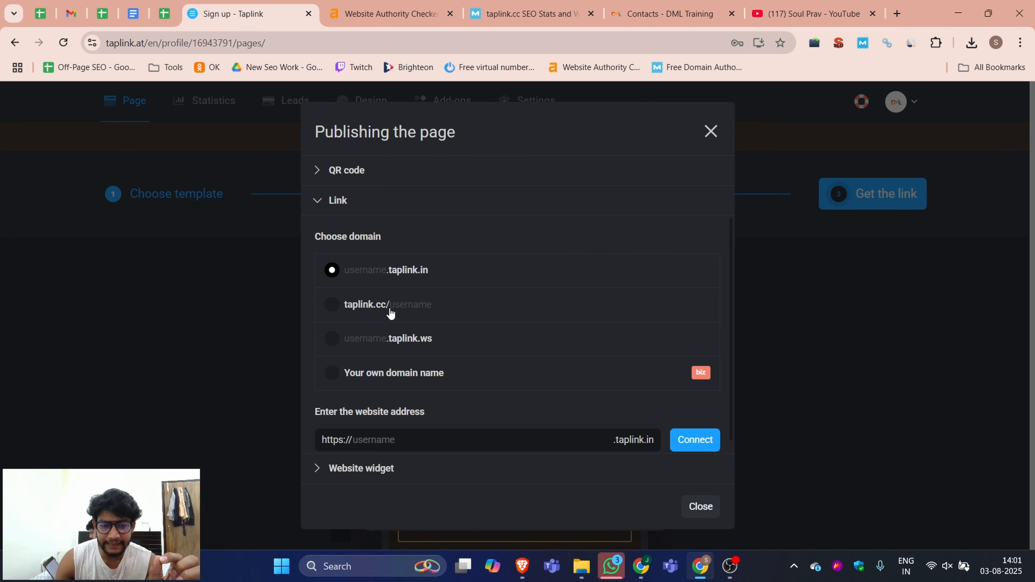
pyautogui.click(333, 305)
pyautogui.write('dml_training')
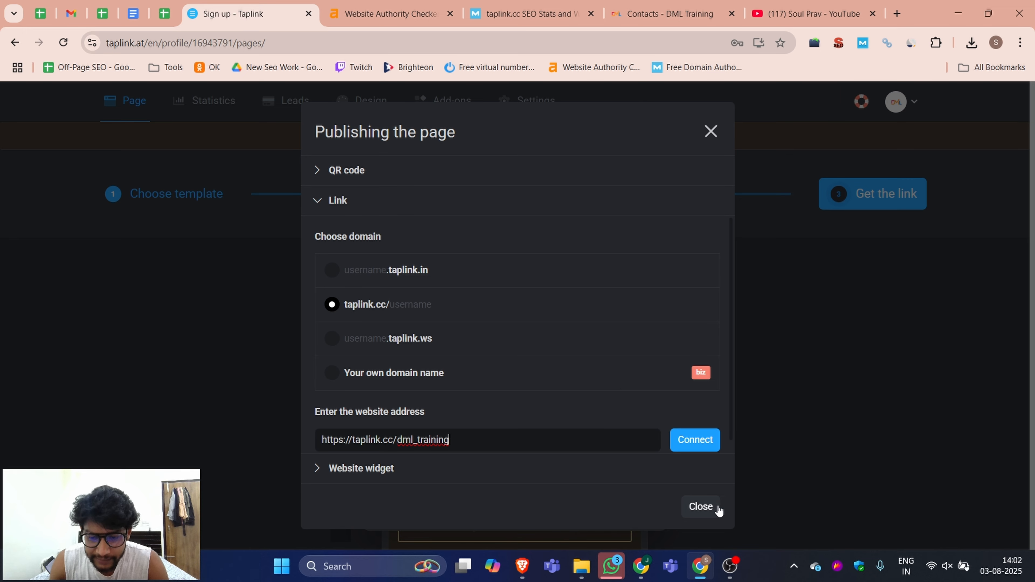
pyautogui.click(693, 449)
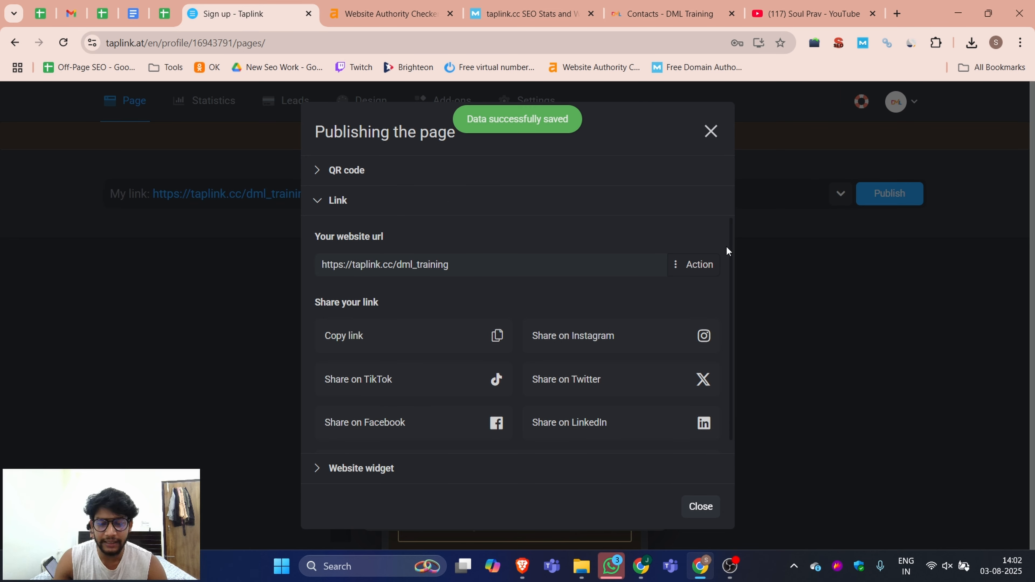
pyautogui.click(383, 264)
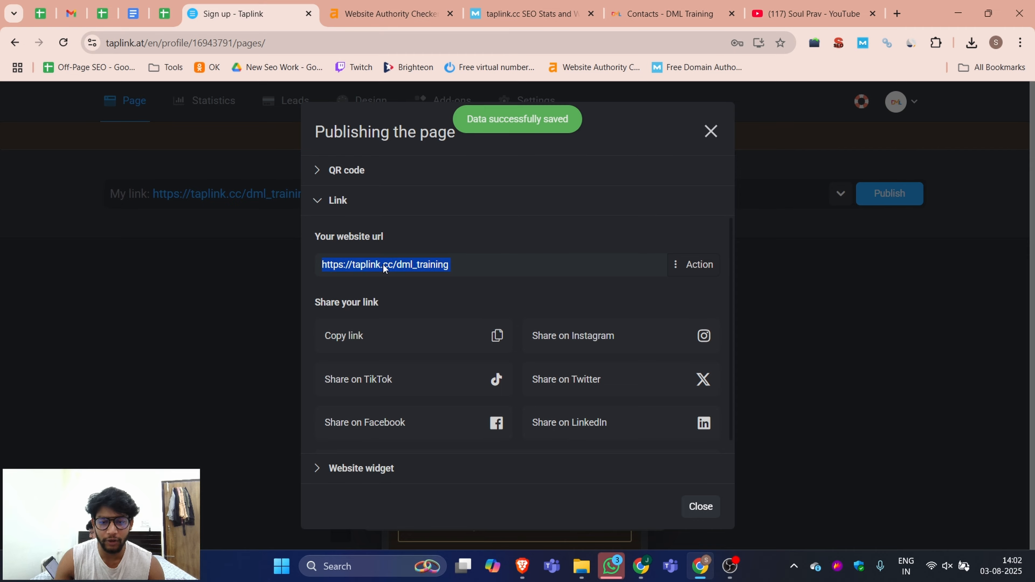
pyautogui.click(470, 338)
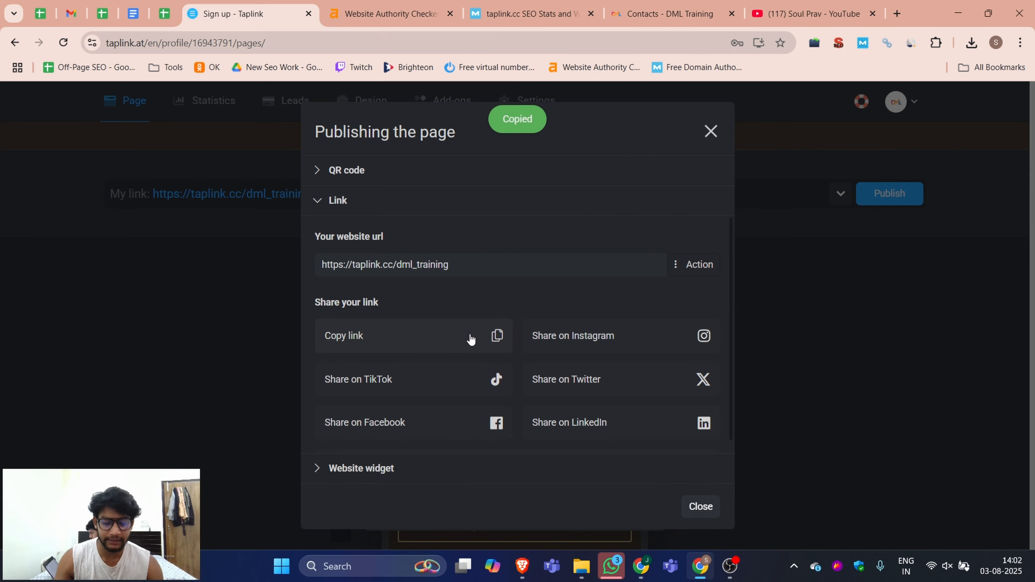
pyautogui.hotkey('ctrl', 'shift', 'n')
pyautogui.write('v')
pyautogui.press('BackSpace')
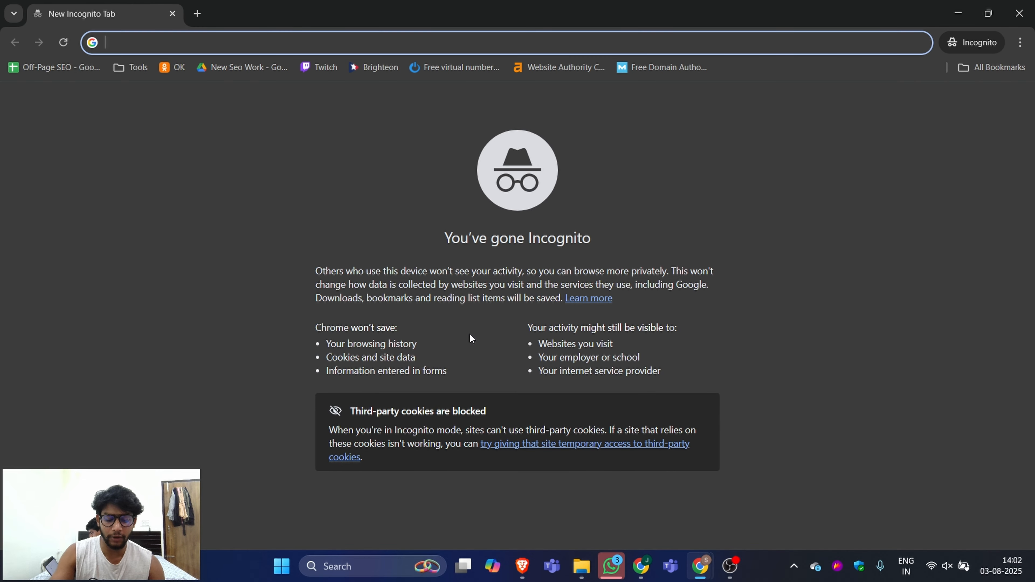
pyautogui.hotkey('ctrl', 'v')
pyautogui.press('Return')
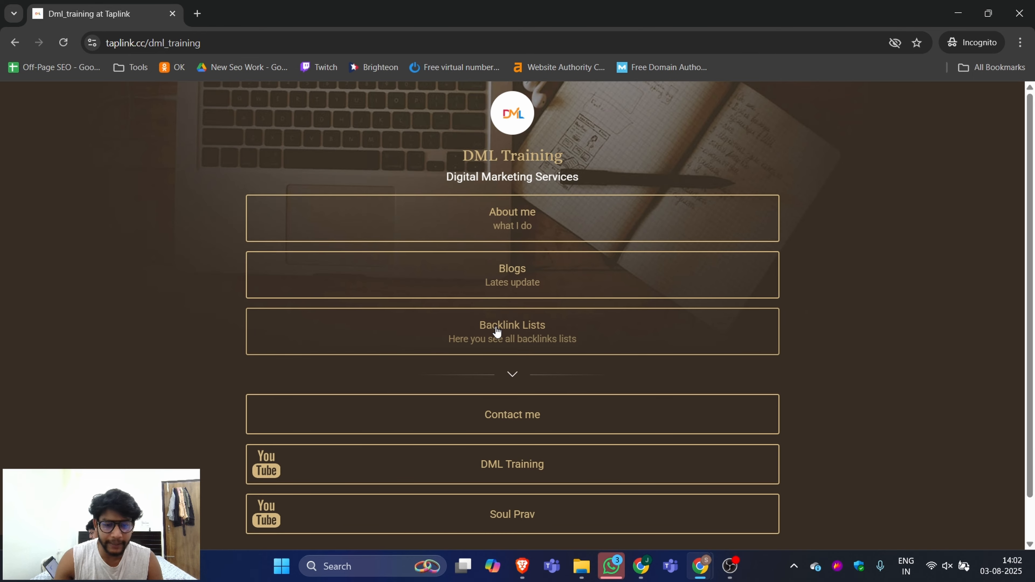
# Step: Test the About me and DML Training links on the live page, then close the incognito window and publishing dialog
pyautogui.click(509, 219)
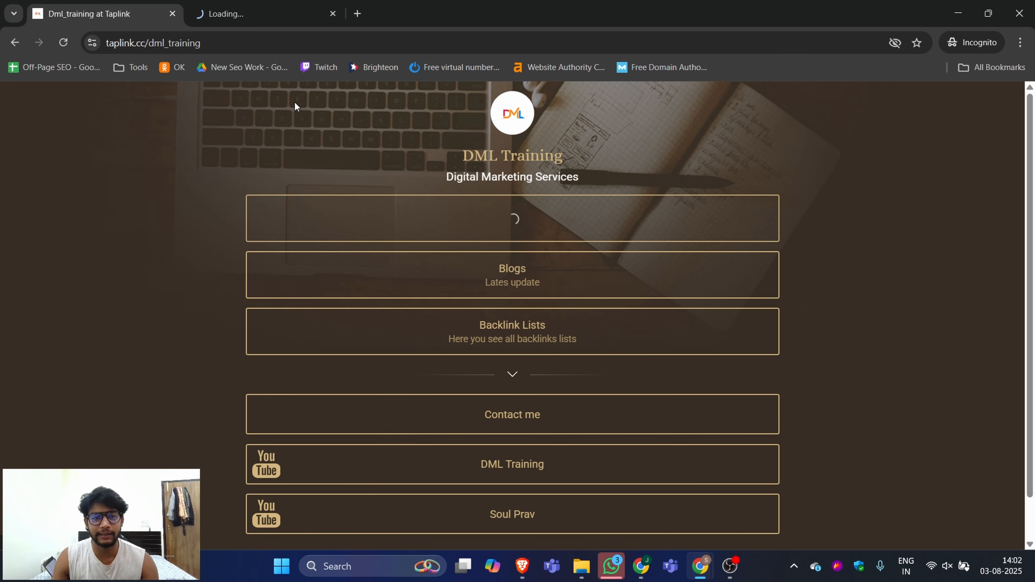
pyautogui.click(250, 13)
pyautogui.click(147, 13)
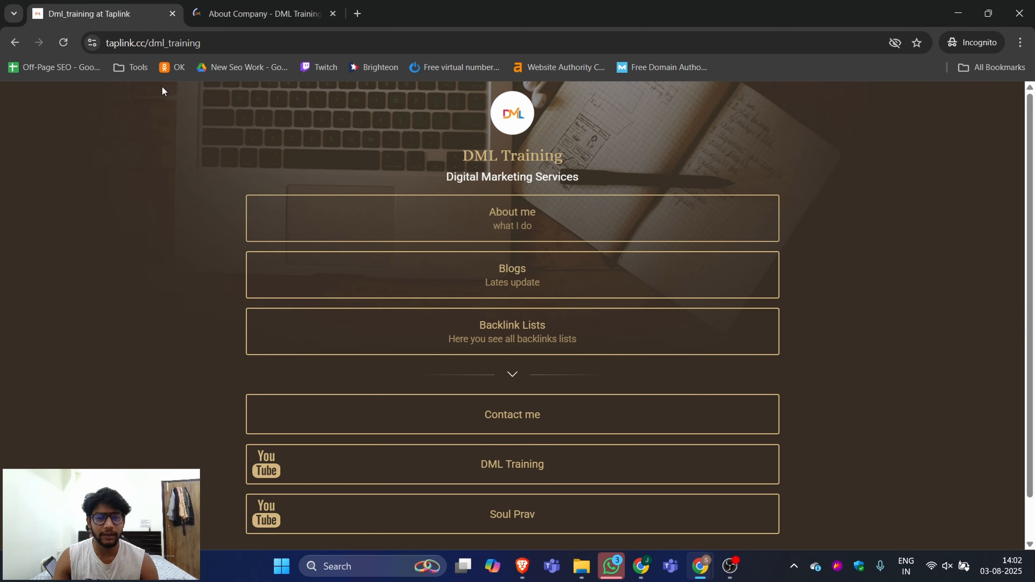
pyautogui.scroll(-1, 496, 448)
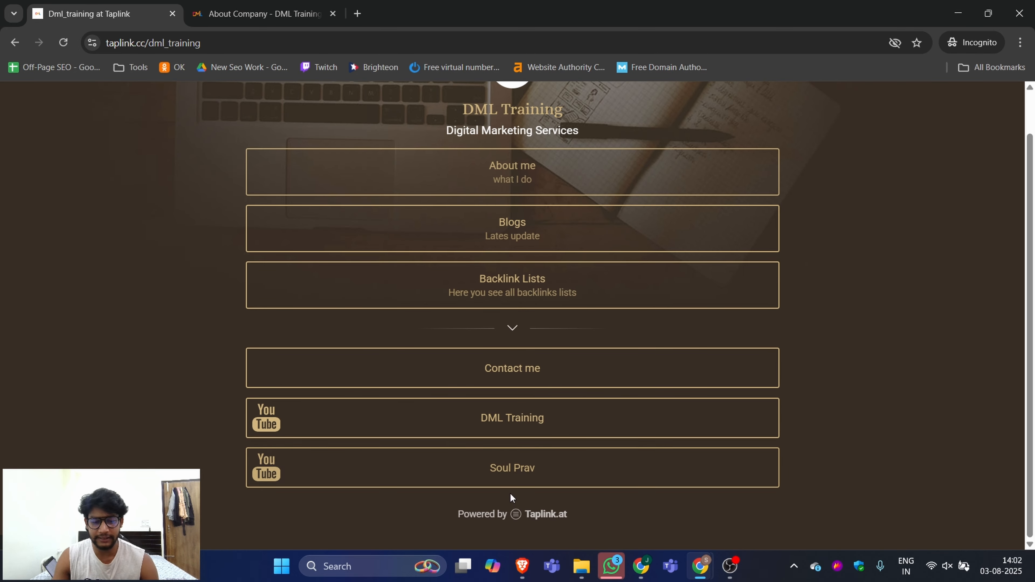
pyautogui.click(500, 412)
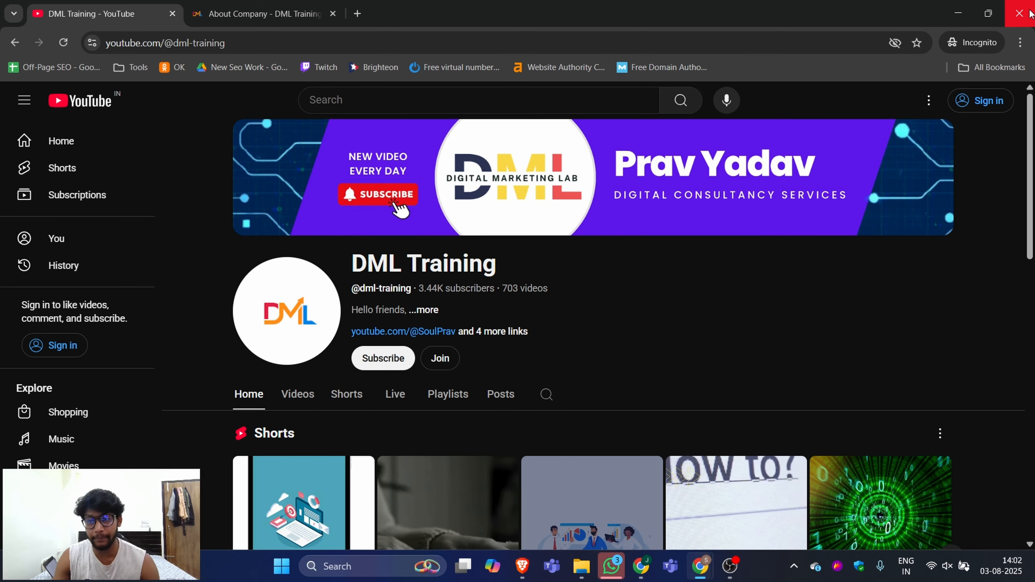
pyautogui.click(1020, 14)
pyautogui.click(709, 131)
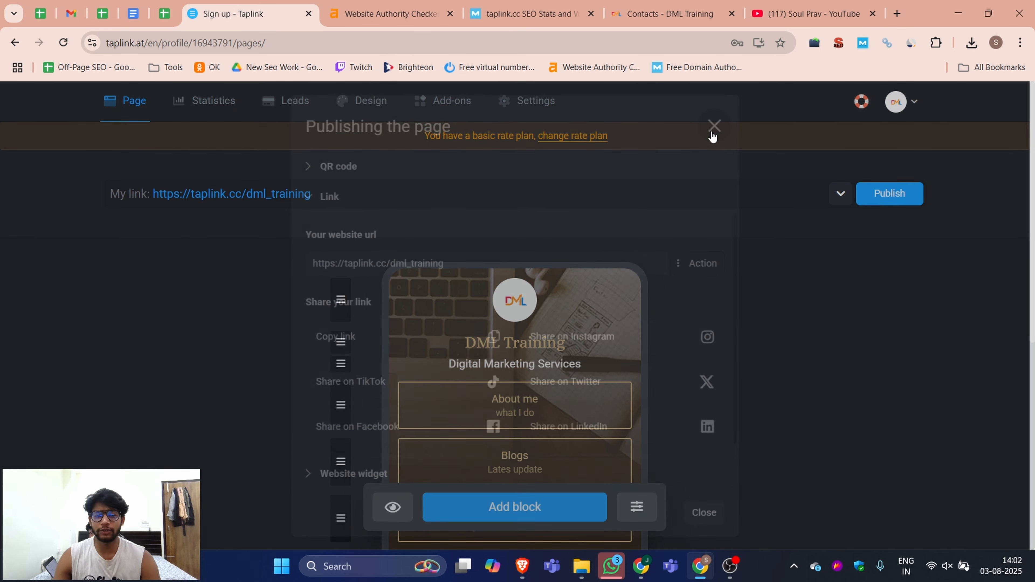